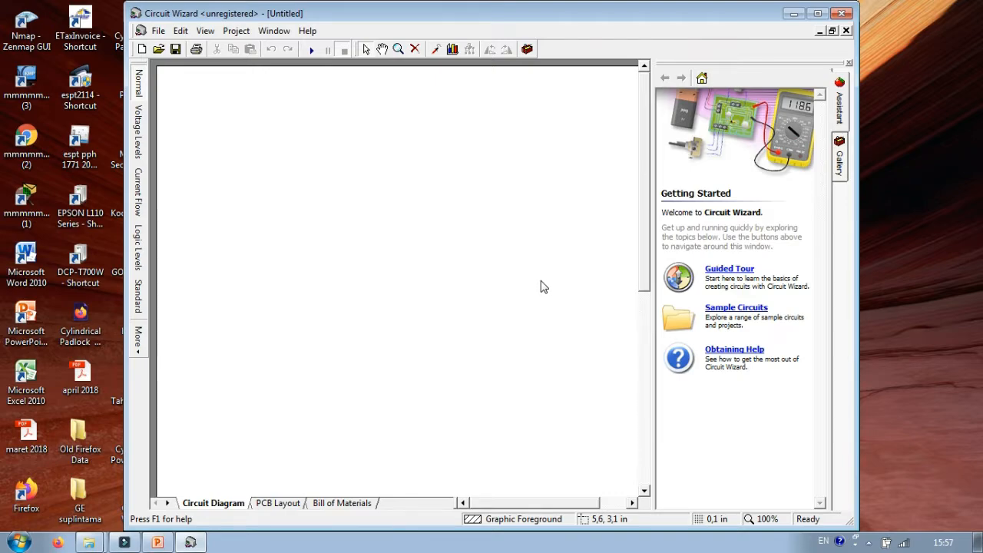
Maximize the window and place three 1K resistors and one 50K variable resistor from the component gallery on the blank sheet
{"action": "left_click", "coordinate": [817, 14]}
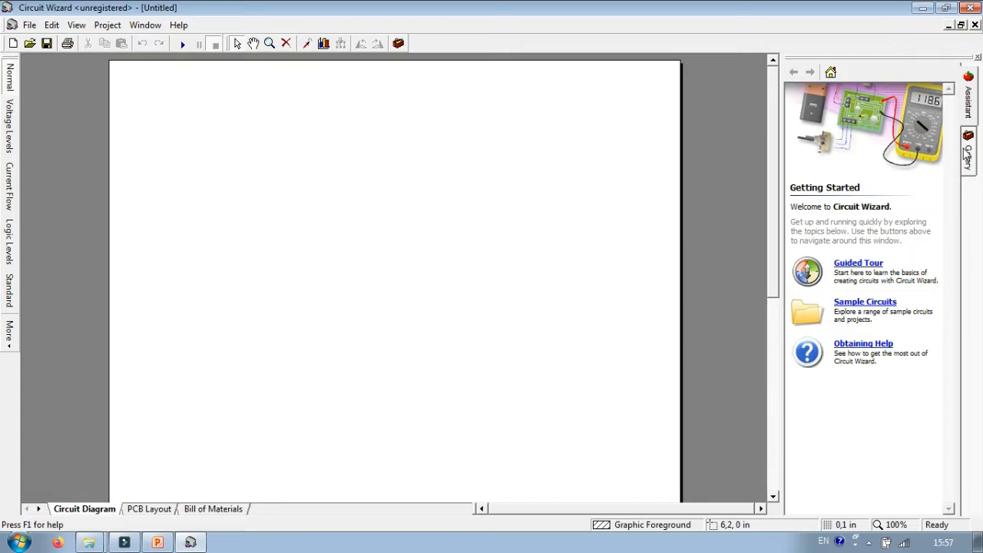
{"action": "left_click", "coordinate": [967, 155]}
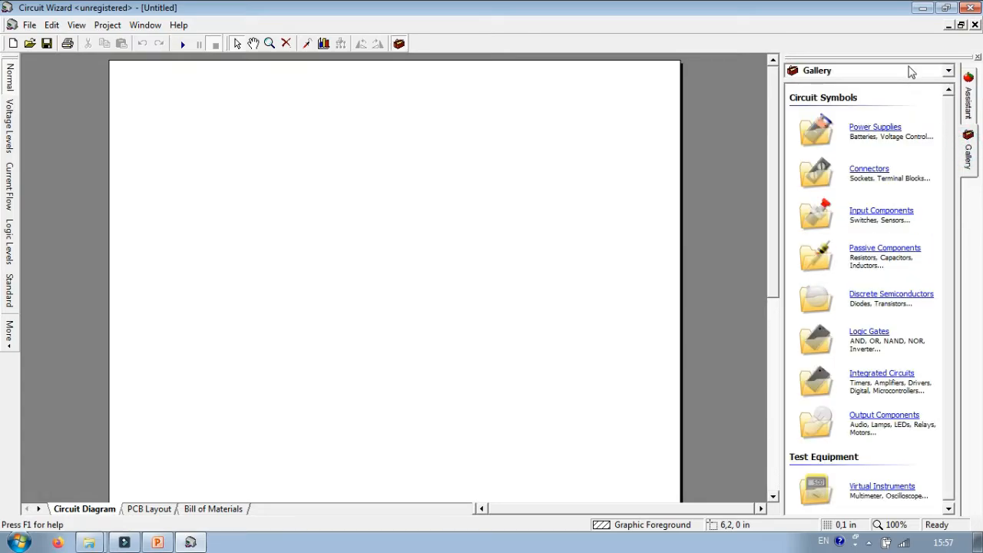
{"action": "left_click", "coordinate": [911, 71]}
{"action": "left_click", "coordinate": [838, 211]}
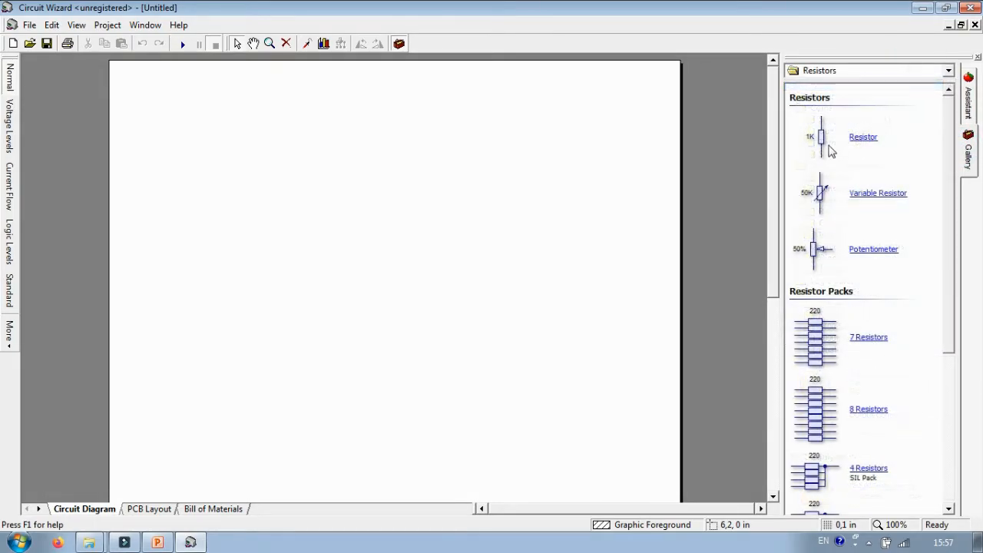
{"action": "left_click_drag", "start_coordinate": [822, 140], "coordinate": [274, 154]}
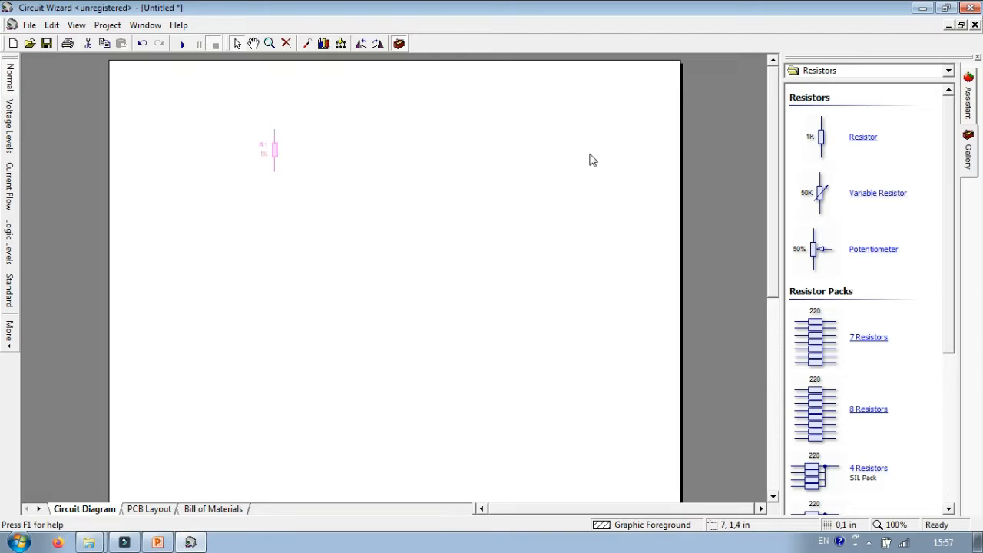
{"action": "left_click_drag", "start_coordinate": [822, 140], "coordinate": [393, 201]}
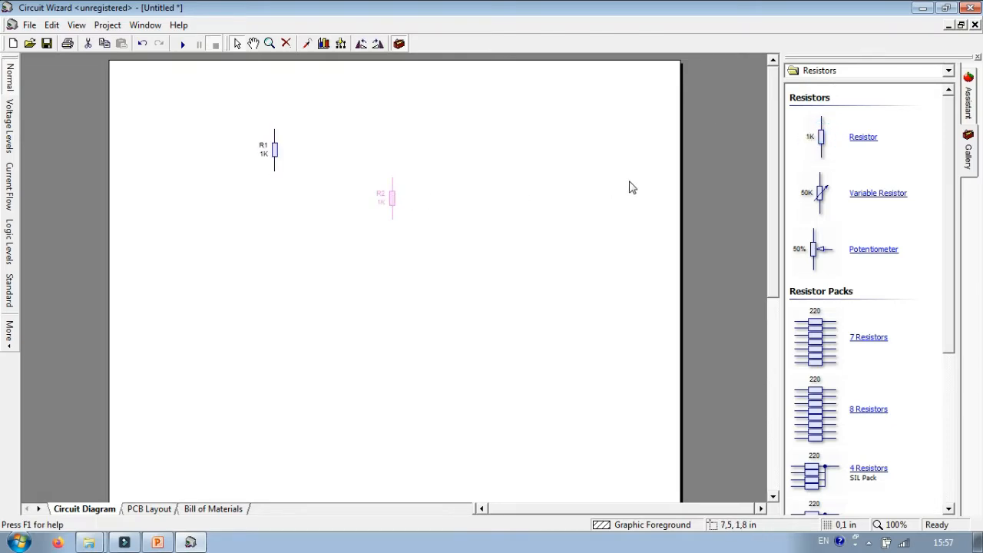
{"action": "left_click_drag", "start_coordinate": [821, 140], "coordinate": [292, 291]}
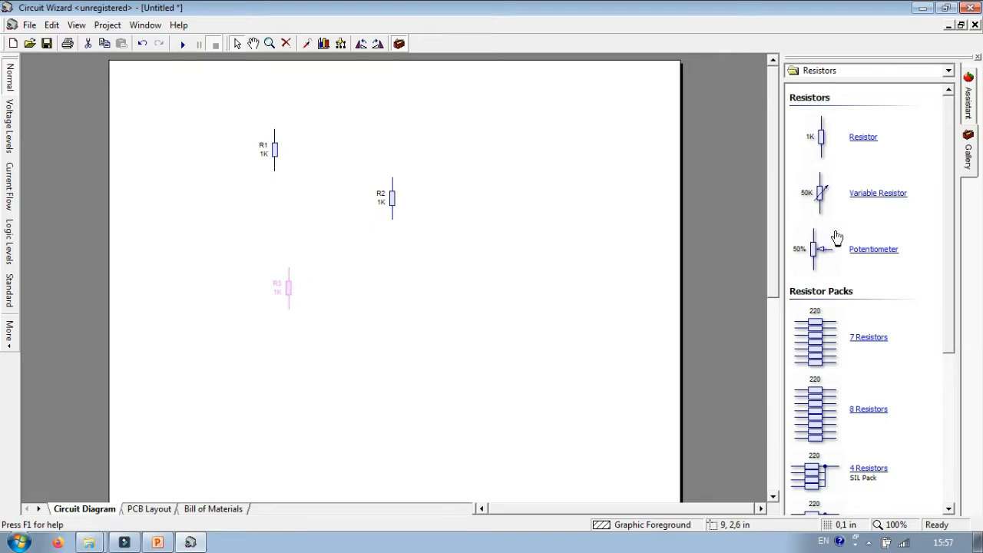
{"action": "left_click_drag", "start_coordinate": [820, 193], "coordinate": [392, 316]}
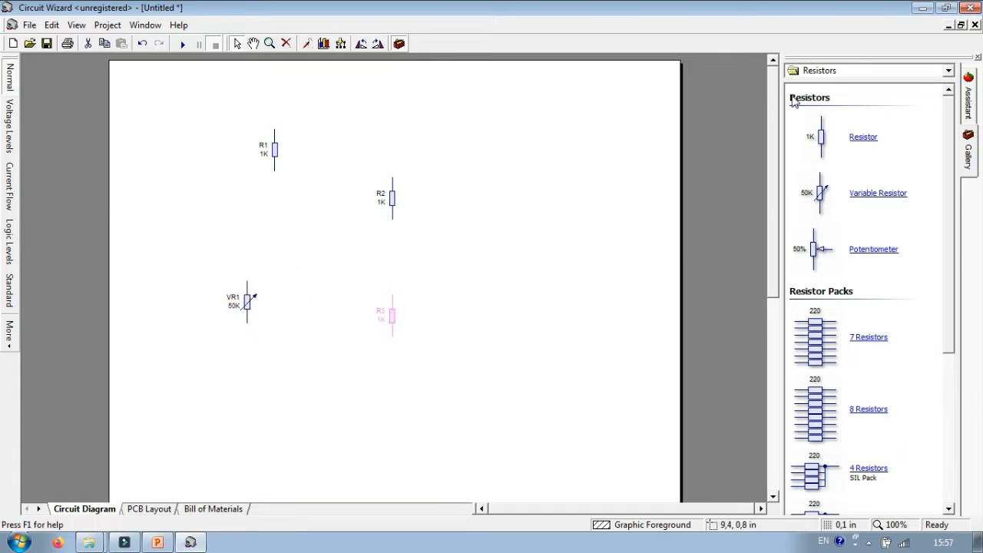
Place an NPN transistor from the gallery between resistors R2 and R3
{"action": "left_click", "coordinate": [828, 71]}
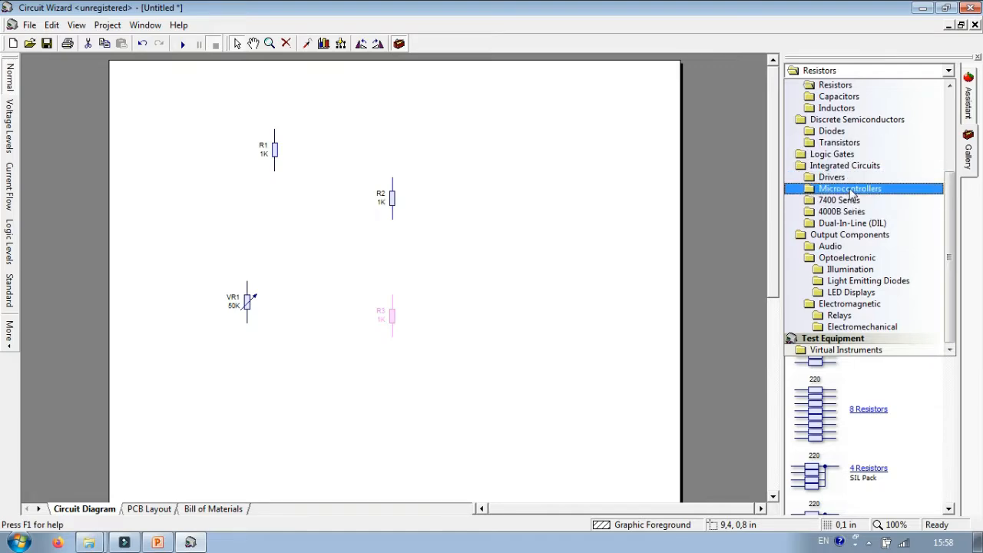
{"action": "left_click_drag", "start_coordinate": [949, 205], "coordinate": [950, 132]}
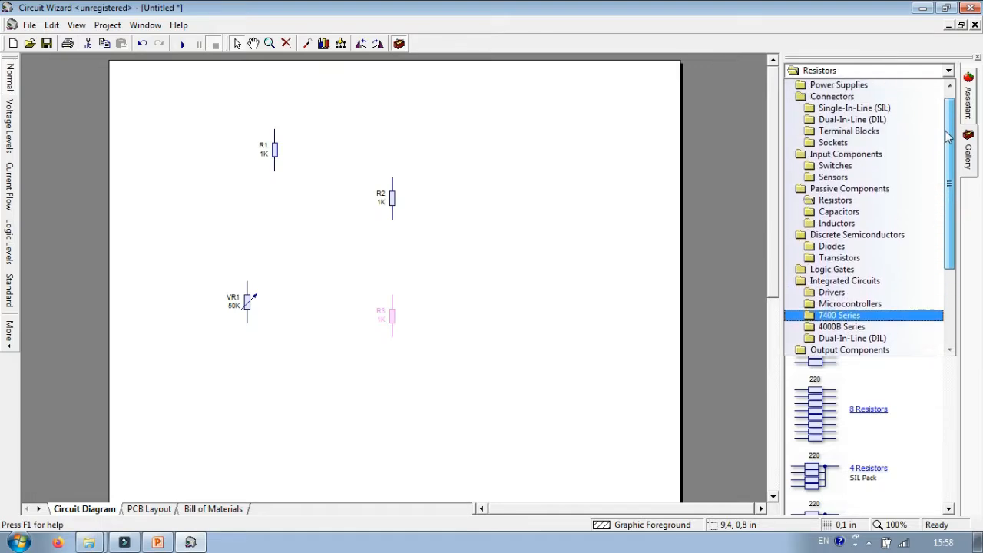
{"action": "left_click", "coordinate": [836, 255]}
{"action": "left_click_drag", "start_coordinate": [819, 137], "coordinate": [394, 275]}
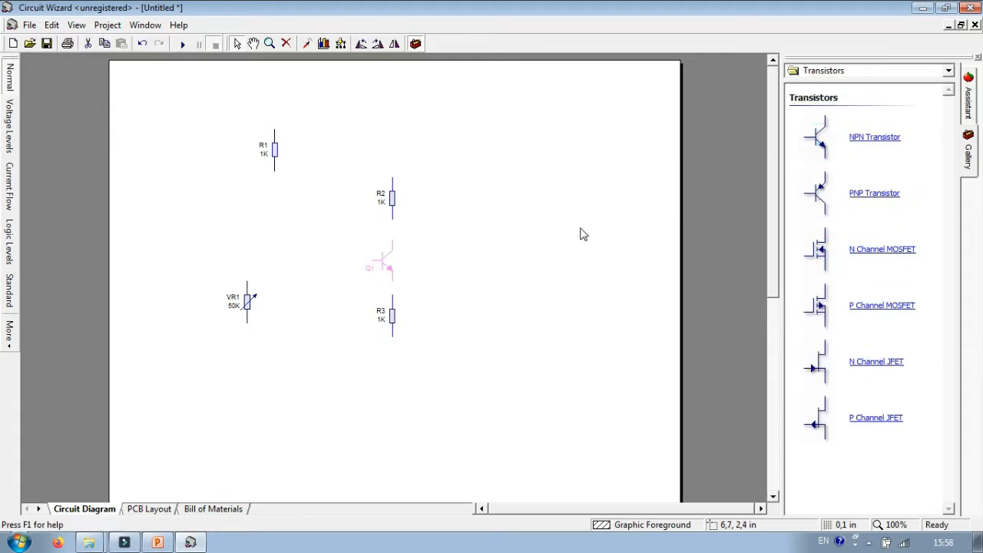
Place a standard 1µF capacitor from the gallery between resistor R1 and variable resistor VR1
{"action": "left_click", "coordinate": [872, 70]}
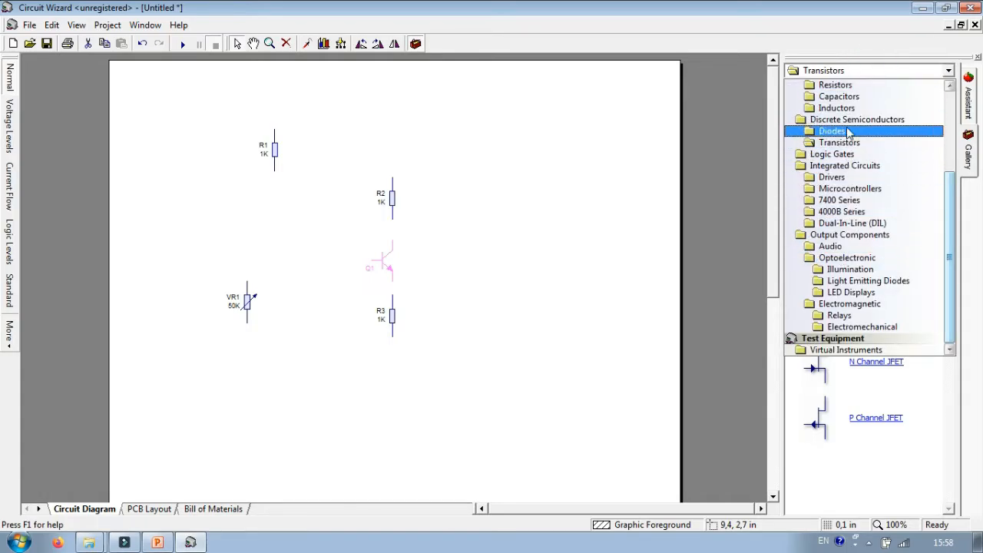
{"action": "left_click", "coordinate": [850, 104]}
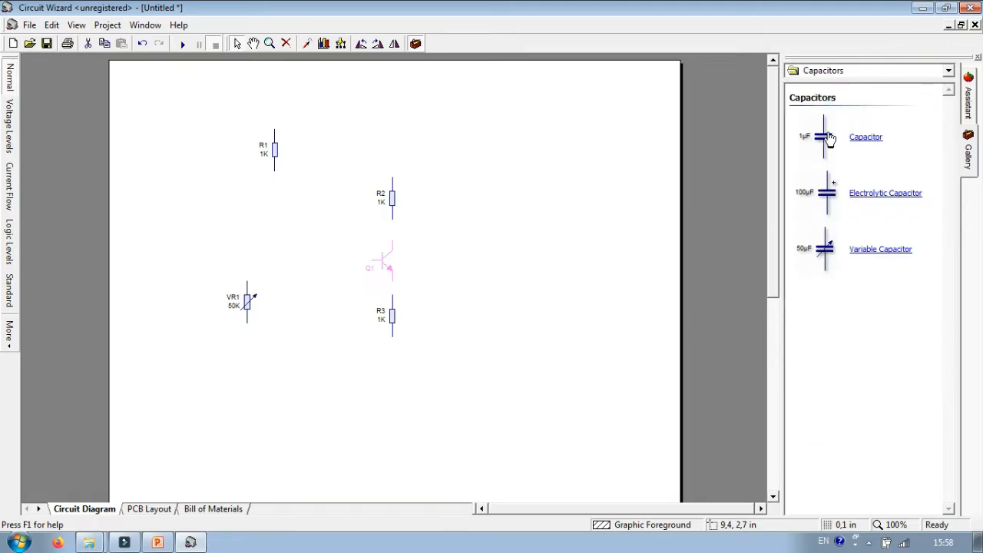
{"action": "left_click_drag", "start_coordinate": [825, 136], "coordinate": [276, 231]}
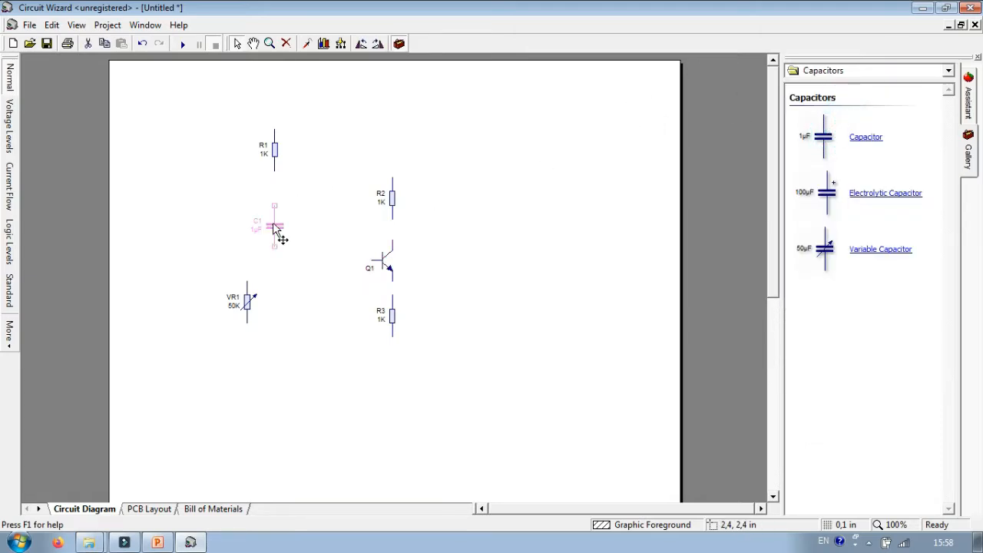
Add a 9V battery beside R1 and an AC voltage source to the left of VR1 from the Power Supplies category
{"action": "left_click", "coordinate": [846, 69]}
{"action": "left_click_drag", "start_coordinate": [950, 192], "coordinate": [951, 112]}
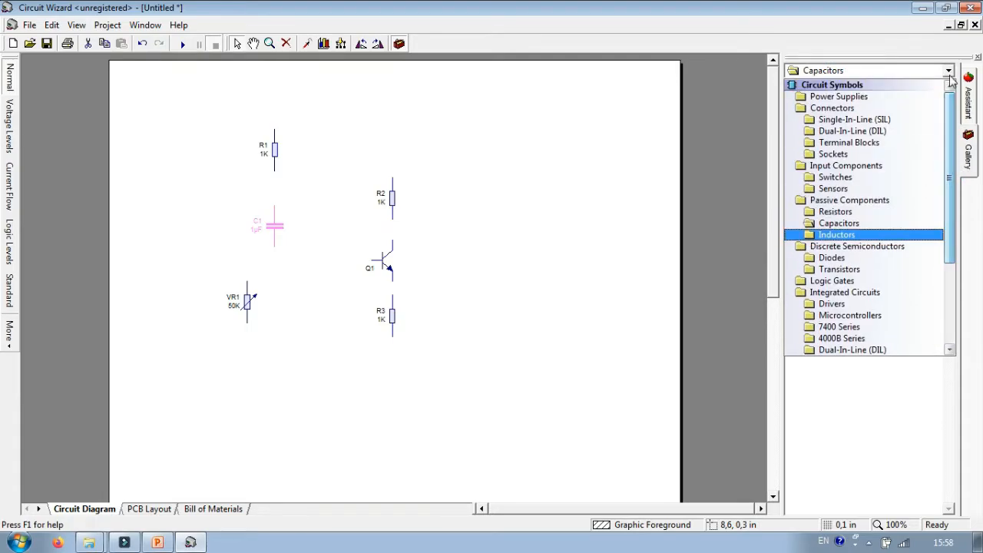
{"action": "left_click", "coordinate": [866, 104]}
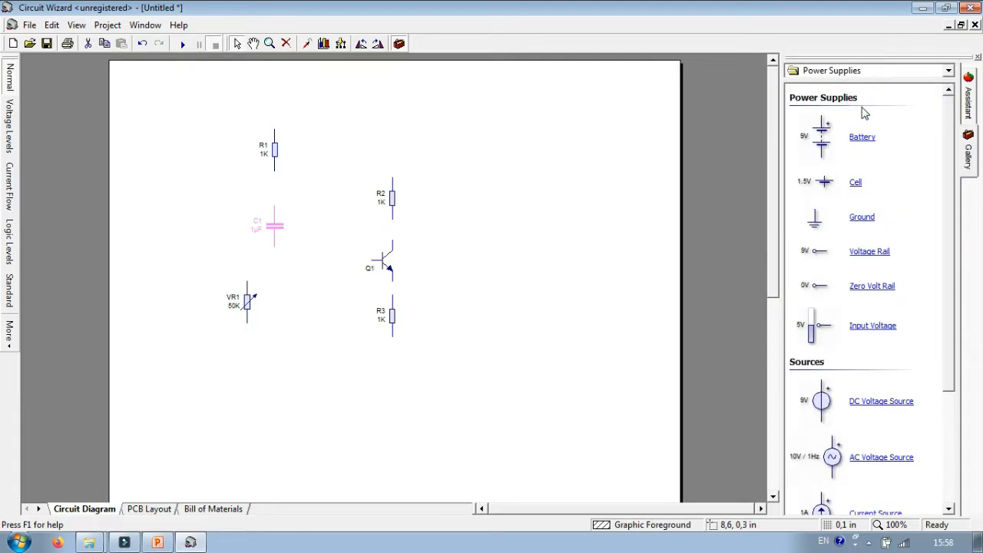
{"action": "left_click_drag", "start_coordinate": [822, 137], "coordinate": [207, 160]}
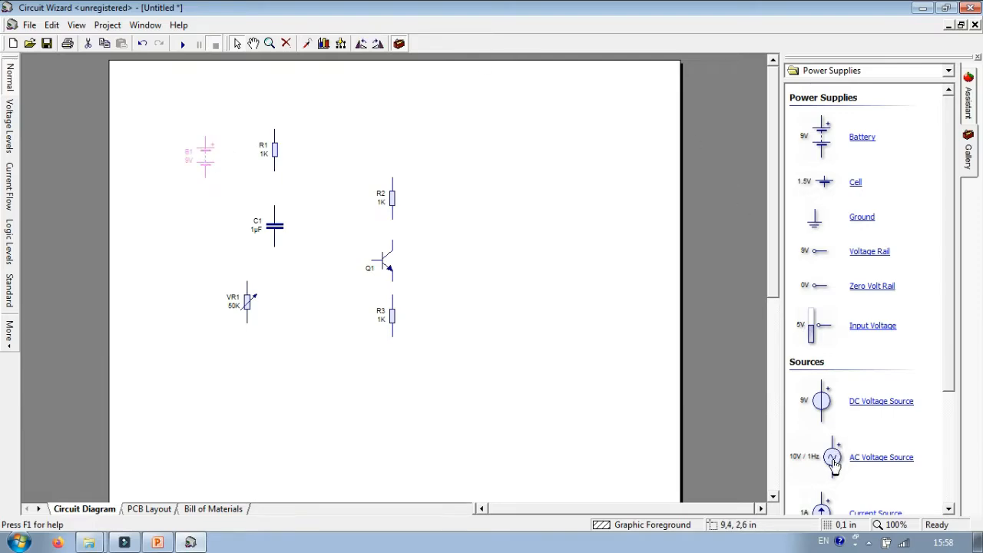
{"action": "left_click_drag", "start_coordinate": [834, 461], "coordinate": [155, 310]}
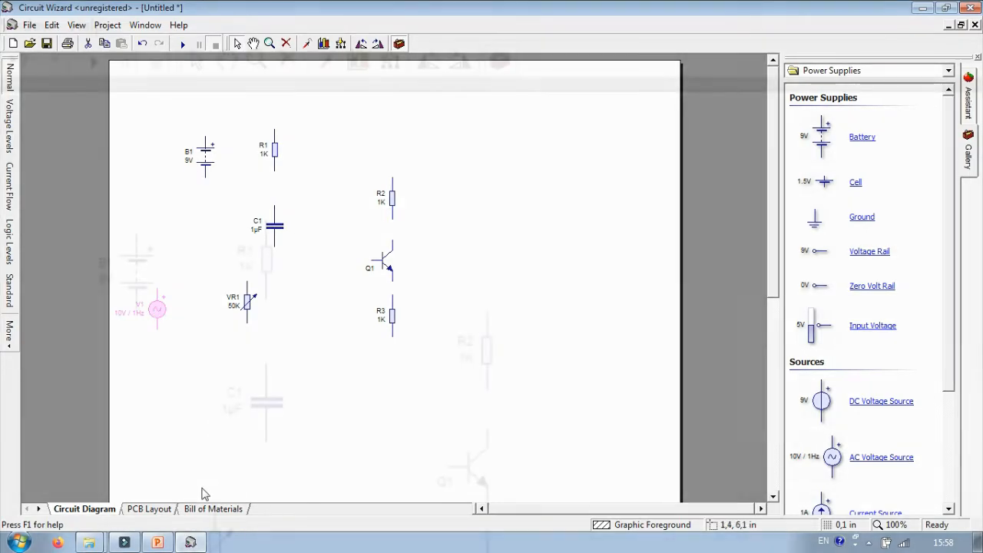
{"action": "left_click", "coordinate": [213, 508]}
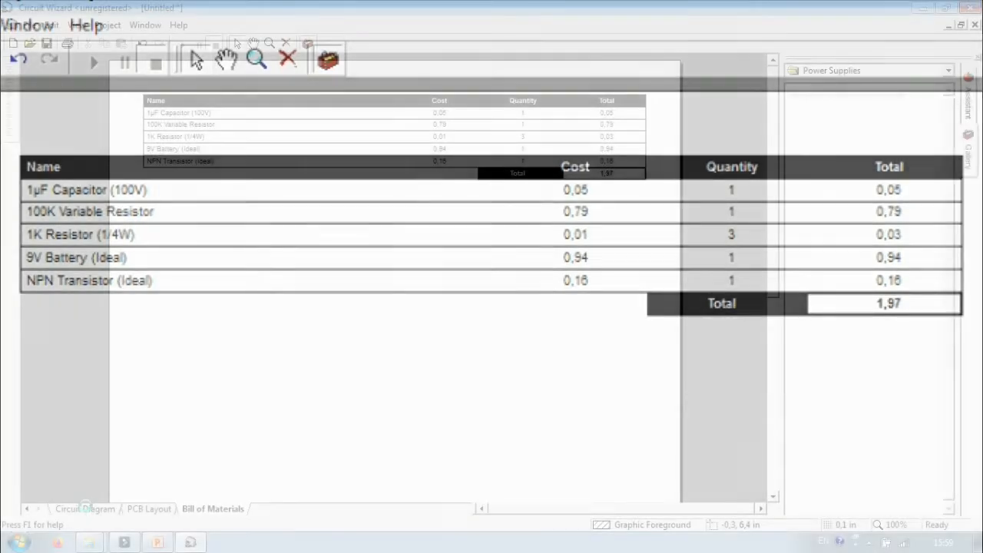
Move R2, transistor Q1 and R3 to the right, aligning them in one vertical column
{"action": "left_click_drag", "start_coordinate": [391, 201], "coordinate": [477, 182]}
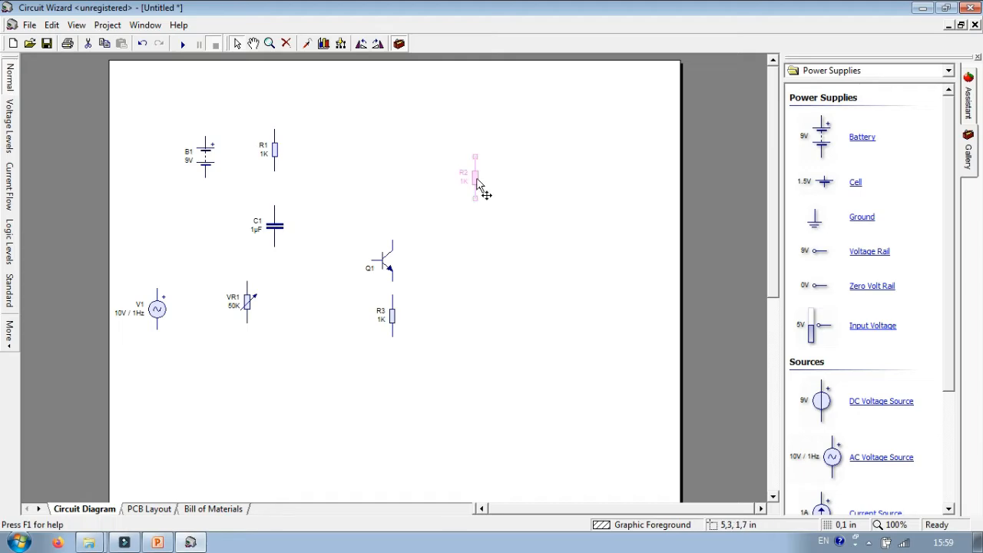
{"action": "left_click_drag", "start_coordinate": [386, 269], "coordinate": [476, 265]}
{"action": "left_click", "coordinate": [477, 181]}
{"action": "left_click", "coordinate": [392, 317]}
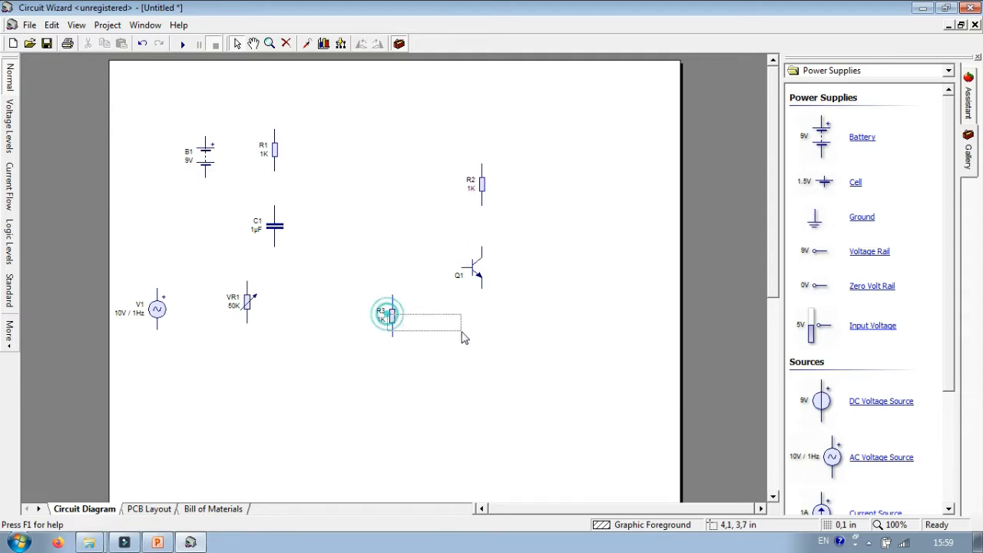
{"action": "left_click_drag", "start_coordinate": [391, 316], "coordinate": [484, 344]}
Rotate capacitor C1 to horizontal and move it down, level with transistor Q1's base
{"action": "left_click", "coordinate": [275, 227]}
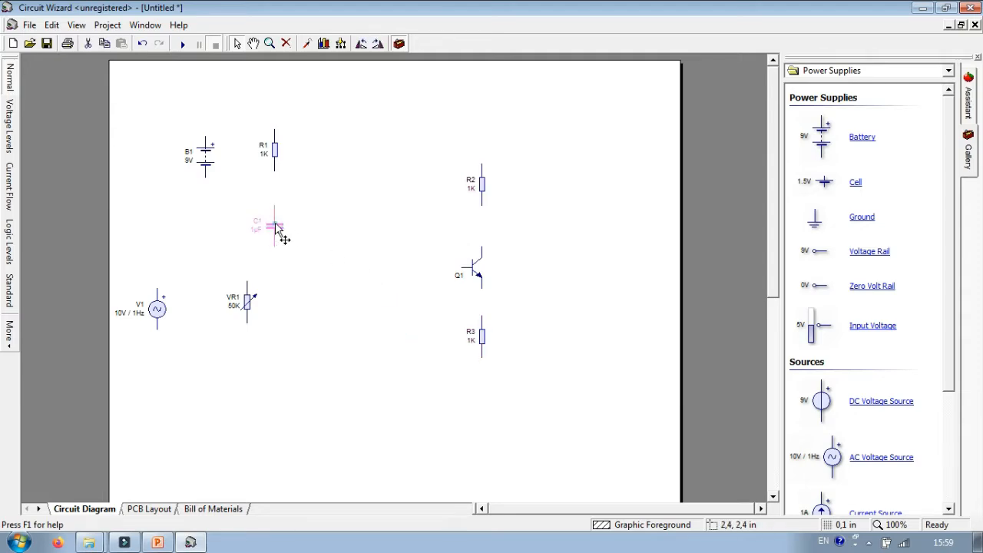
{"action": "left_click", "coordinate": [377, 43]}
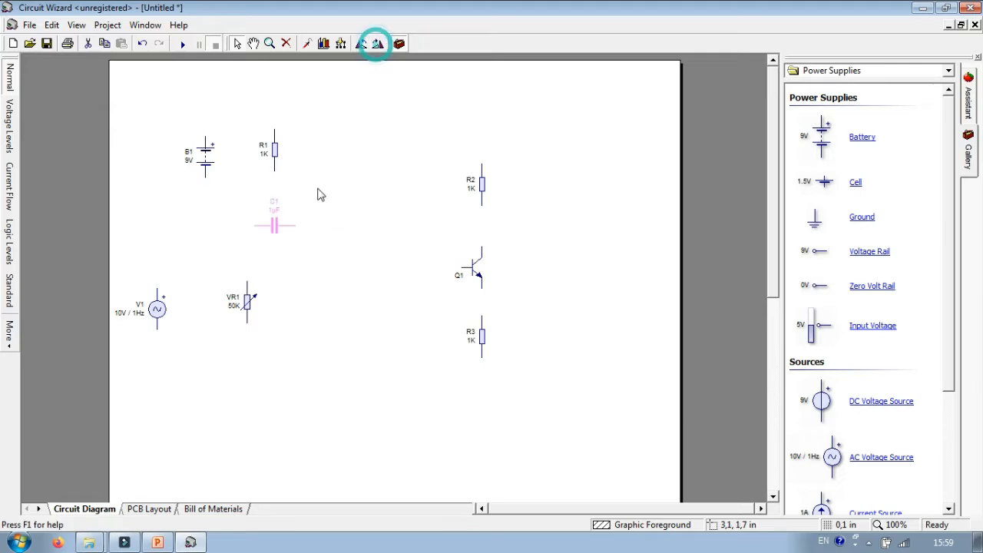
{"action": "left_click", "coordinate": [274, 228]}
{"action": "left_click_drag", "start_coordinate": [271, 236], "coordinate": [290, 267]}
Move variable resistor VR1 below and right of C1, and resistor R1 above and right of C1
{"action": "left_click_drag", "start_coordinate": [244, 300], "coordinate": [303, 377]}
{"action": "left_click_drag", "start_coordinate": [245, 302], "coordinate": [338, 376]}
{"action": "left_click_drag", "start_coordinate": [278, 163], "coordinate": [336, 175]}
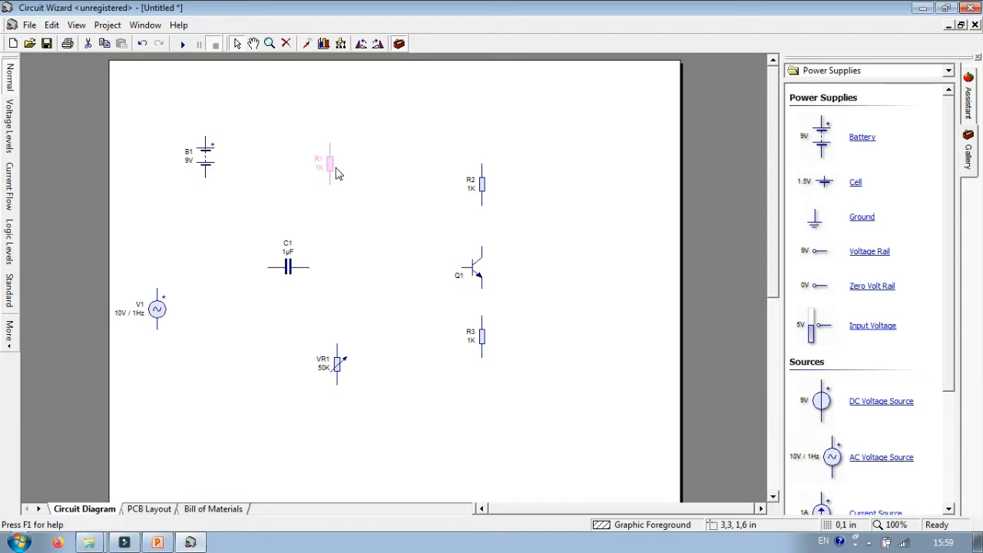
{"action": "left_click_drag", "start_coordinate": [331, 164], "coordinate": [345, 162]}
Move battery B1 closer to R1 and AC source V1 closer to VR1, left of capacitor C1
{"action": "left_click", "coordinate": [289, 257]}
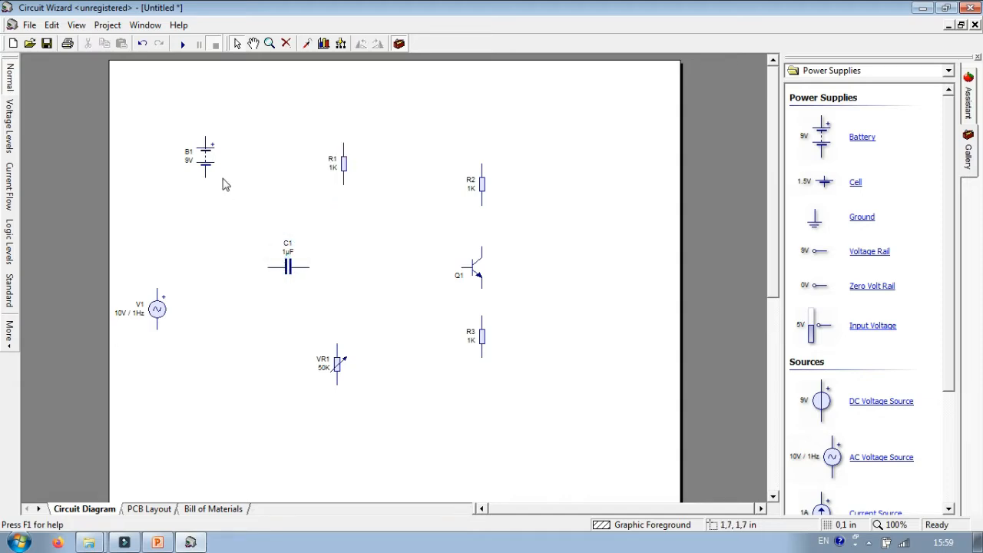
{"action": "left_click_drag", "start_coordinate": [209, 169], "coordinate": [237, 182]}
{"action": "left_click_drag", "start_coordinate": [162, 322], "coordinate": [225, 350]}
Set the AC (RMS) voltage of source V1 to 150 mV
{"action": "double_click", "coordinate": [227, 350]}
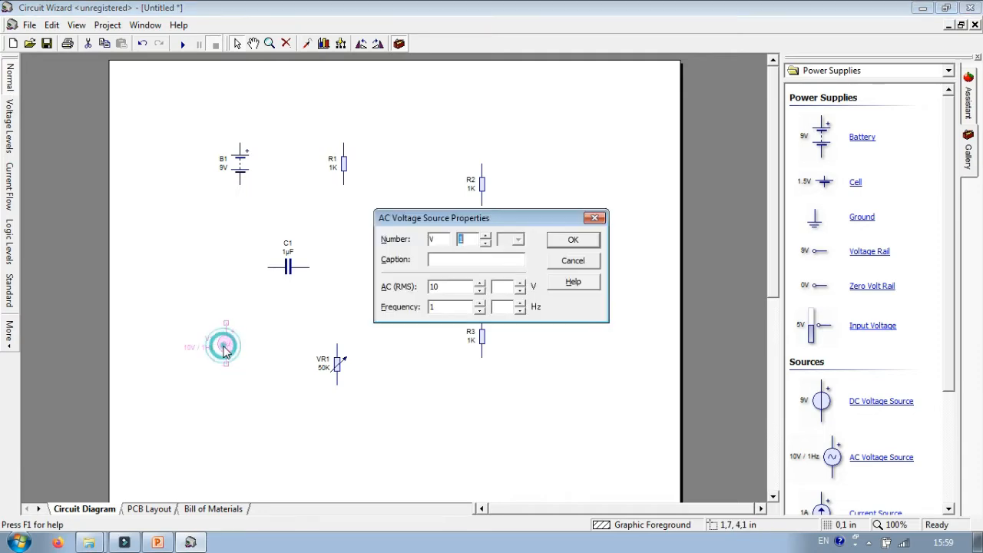
{"action": "double_click", "coordinate": [433, 286]}
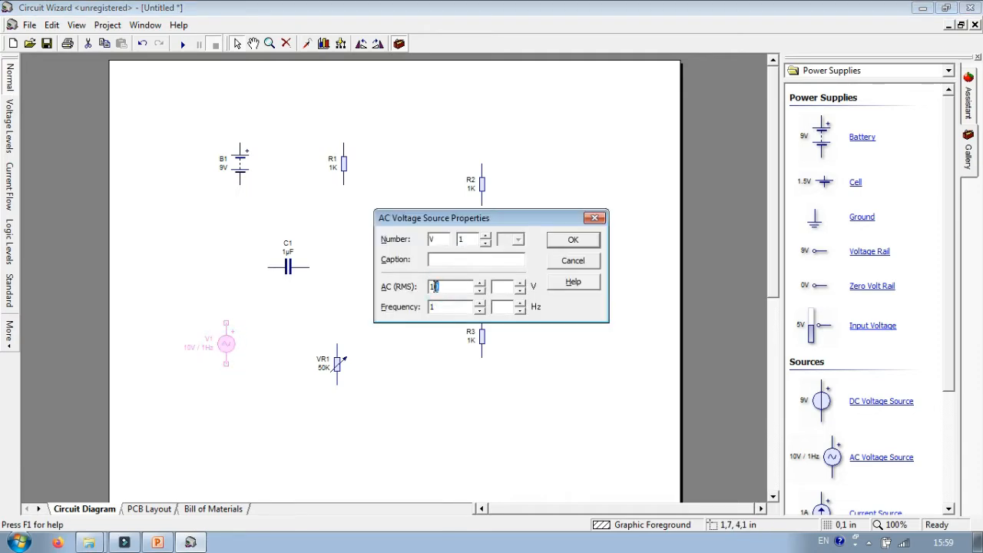
{"action": "left_click", "coordinate": [521, 286]}
{"action": "left_click", "coordinate": [521, 290]}
{"action": "left_click", "coordinate": [521, 291]}
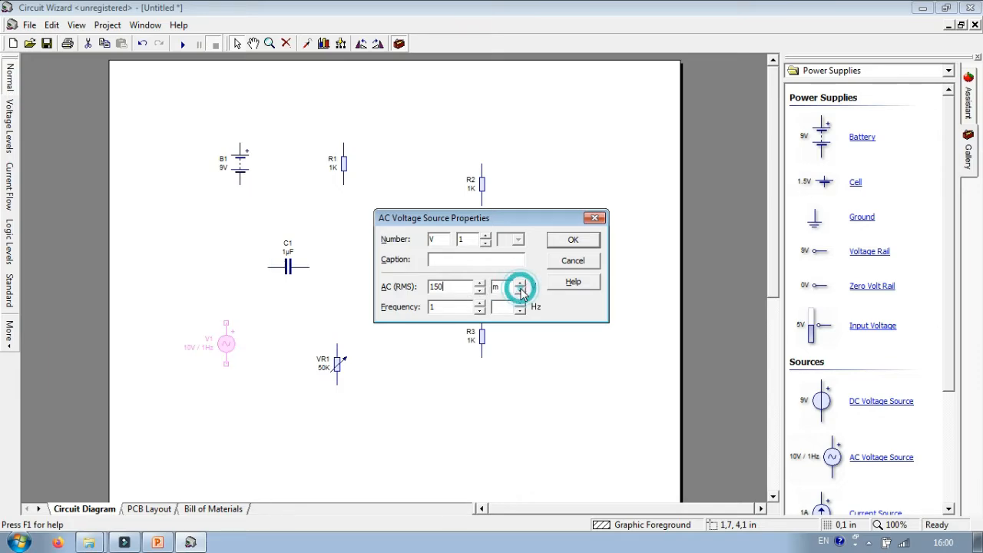
{"action": "left_click", "coordinate": [574, 239]}
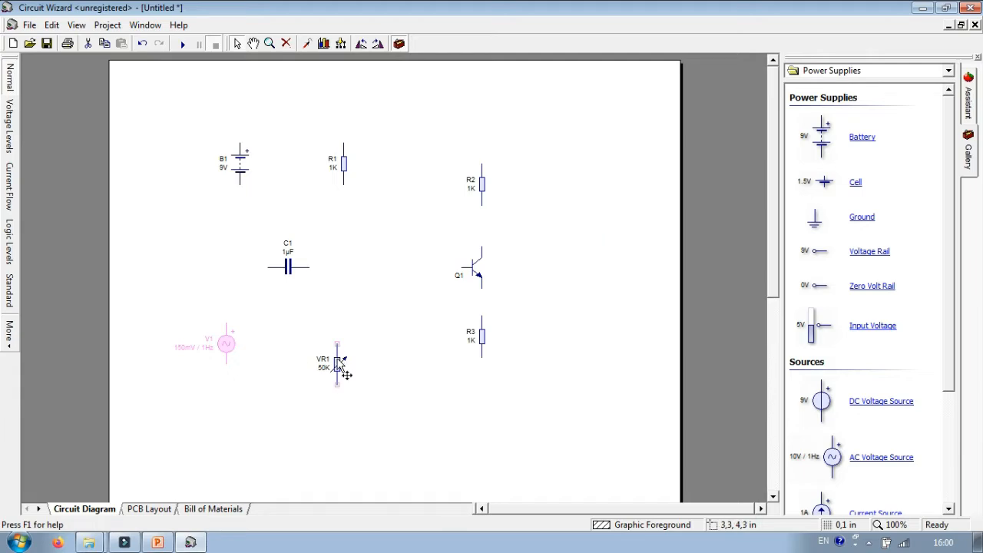
Set variable resistor VR1 to 3,5K and resistor R1 to 50K
{"action": "double_click", "coordinate": [337, 363]}
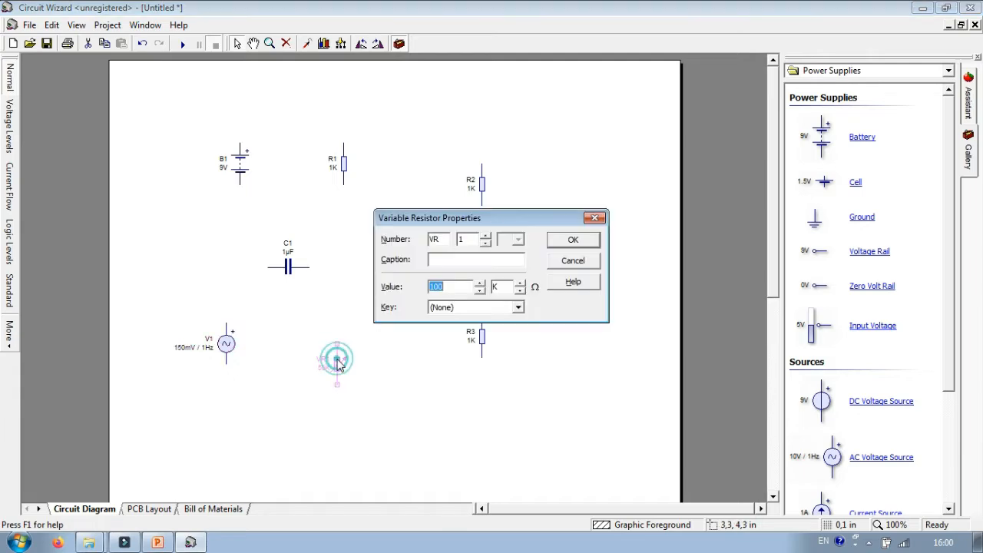
{"action": "left_click", "coordinate": [449, 289]}
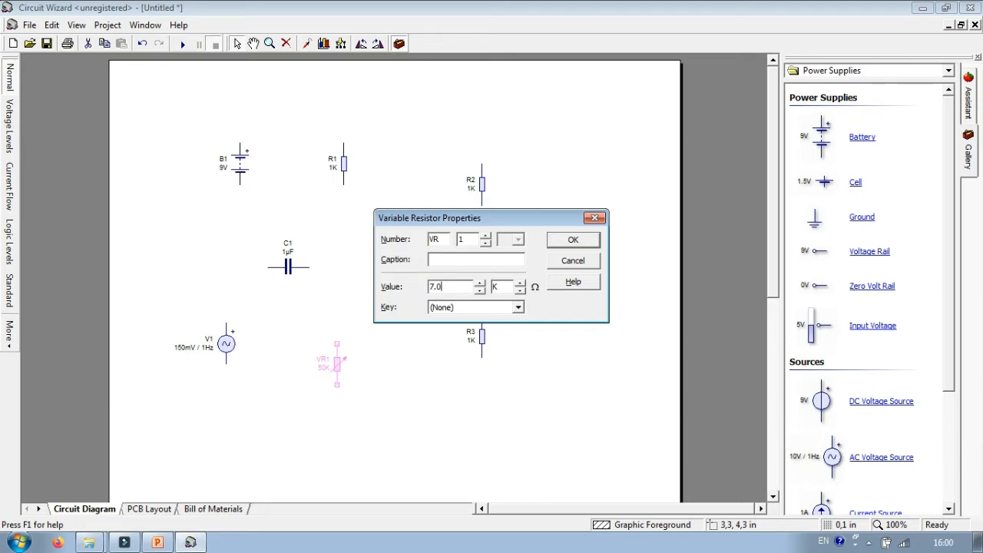
{"action": "left_click", "coordinate": [572, 241]}
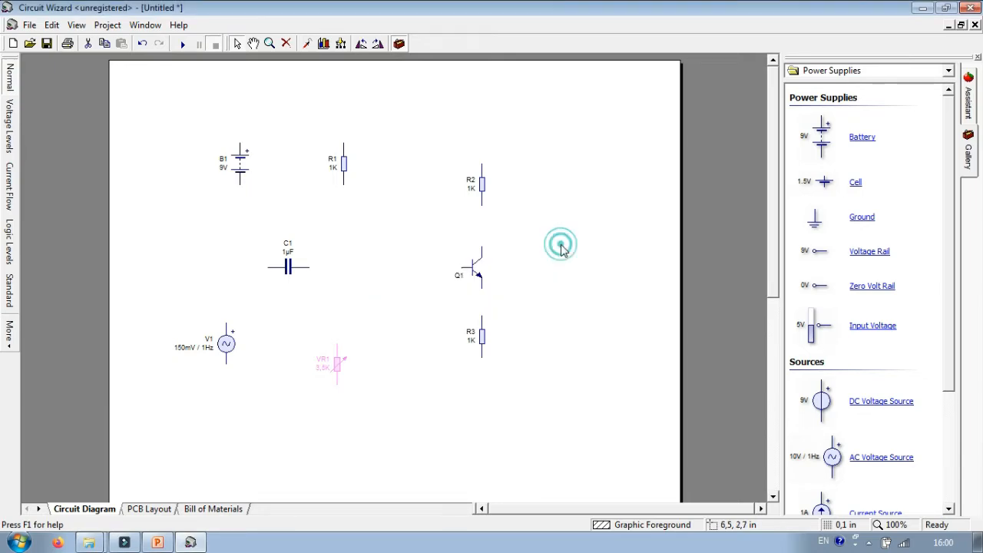
{"action": "double_click", "coordinate": [343, 172]}
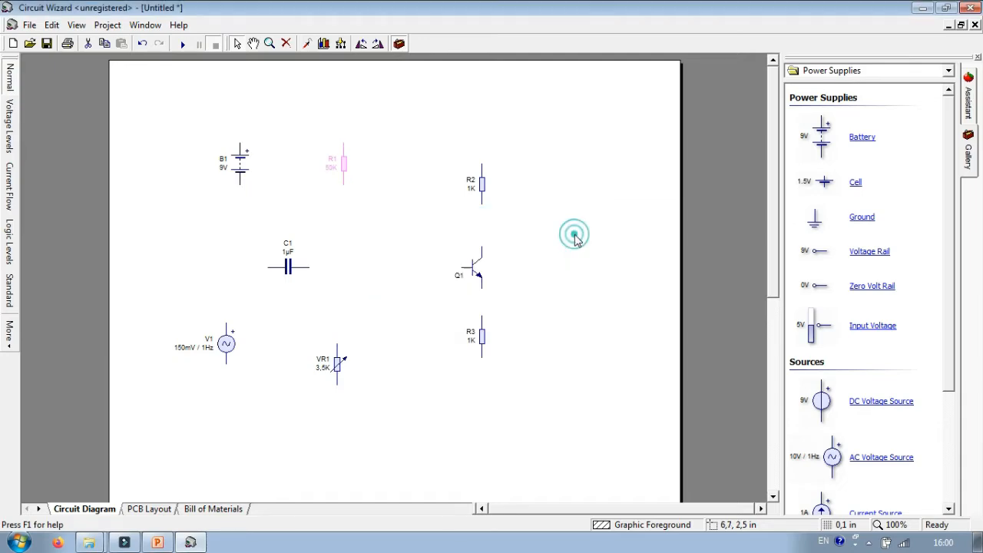
{"action": "left_click", "coordinate": [573, 236]}
Set the value of capacitor C1 to 100 µF
{"action": "double_click", "coordinate": [289, 269]}
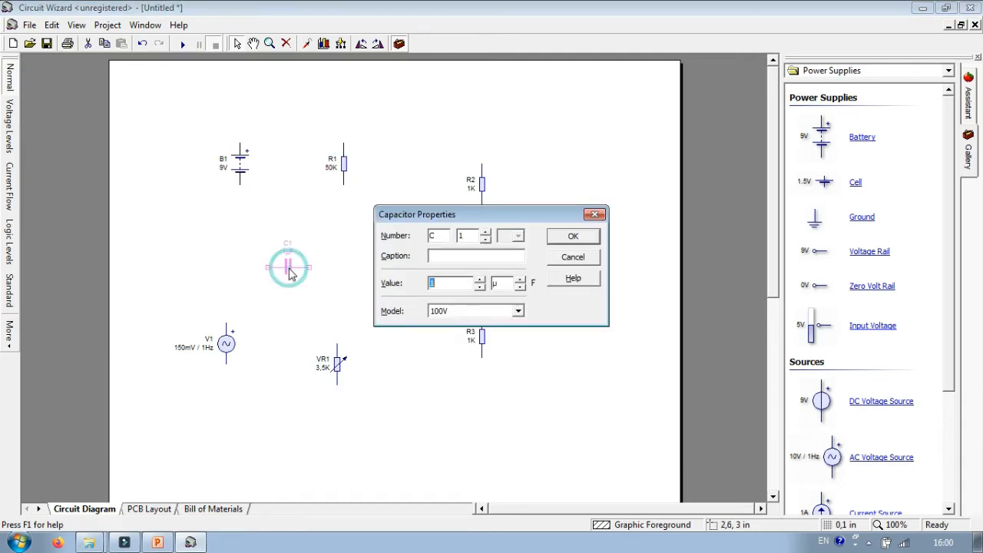
{"action": "left_click", "coordinate": [455, 285]}
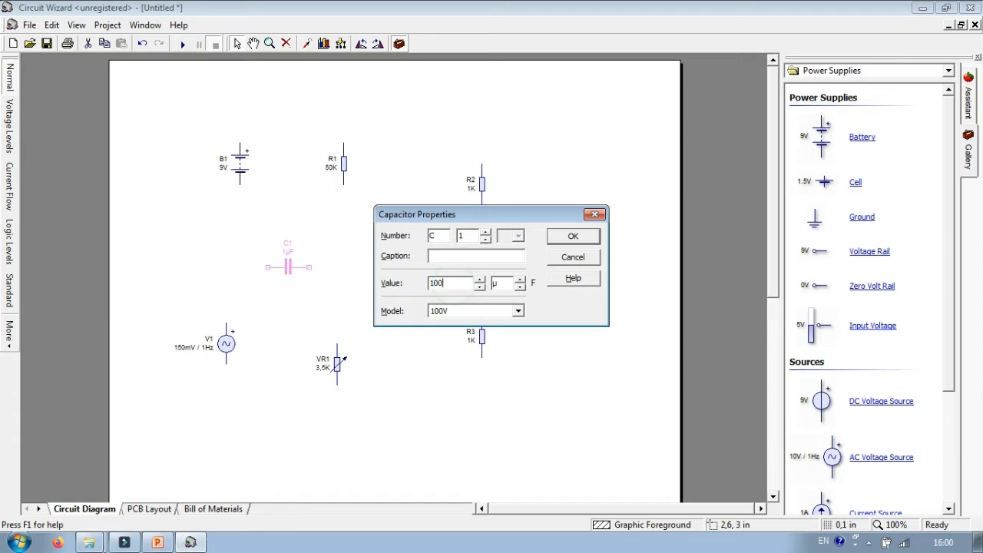
{"action": "left_click", "coordinate": [592, 238]}
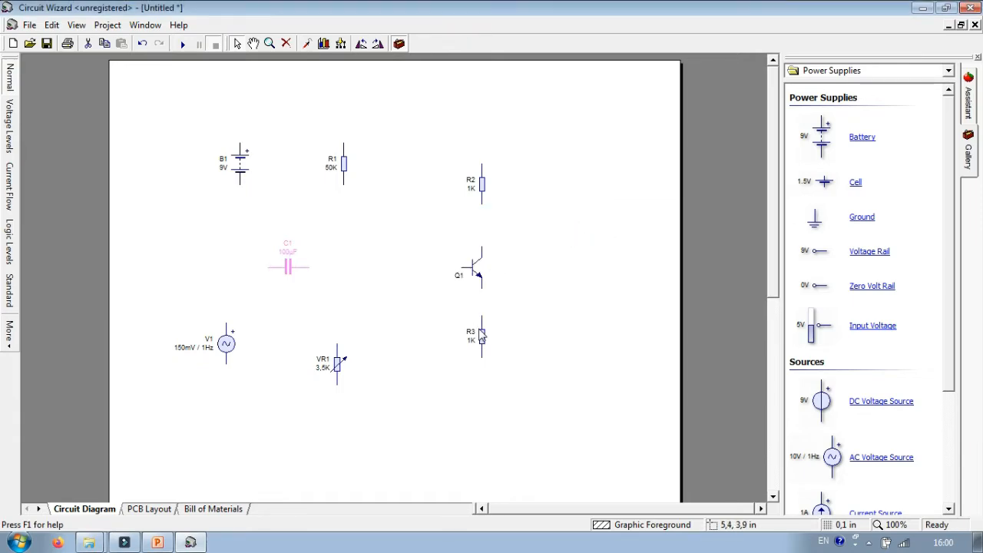
Set the value of resistor R3 to 500 Ω
{"action": "left_click", "coordinate": [479, 335]}
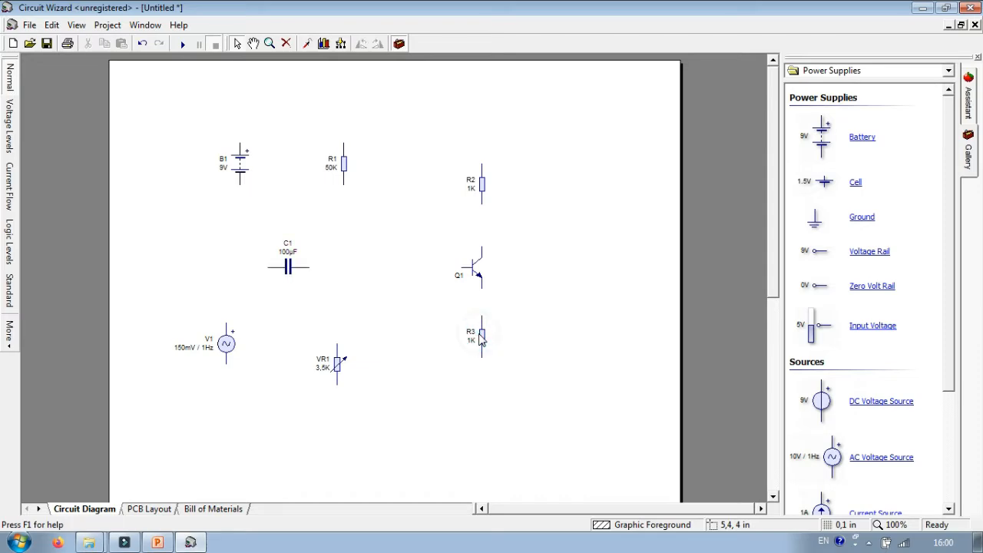
{"action": "double_click", "coordinate": [482, 336]}
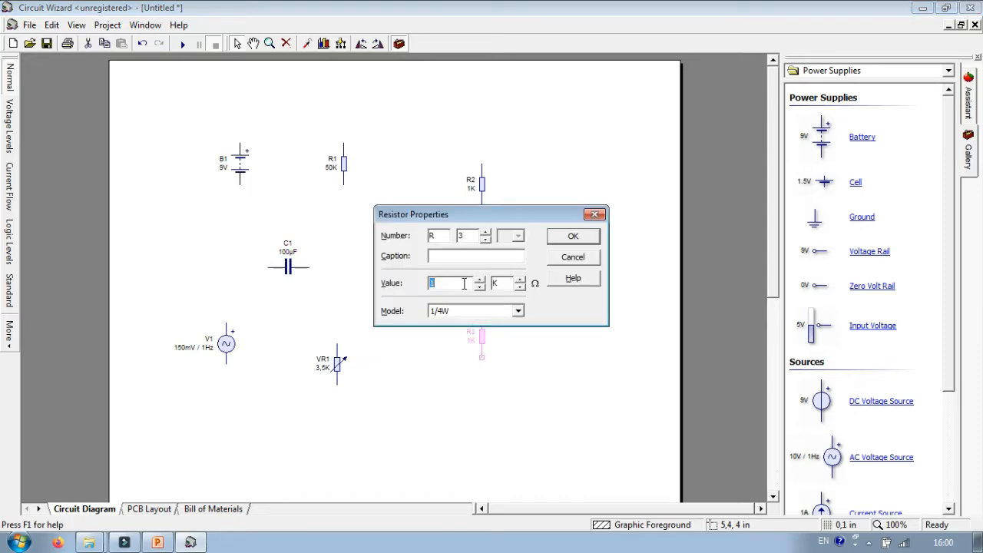
{"action": "type", "text": "500"}
{"action": "left_click", "coordinate": [521, 287]}
{"action": "left_click", "coordinate": [587, 238]}
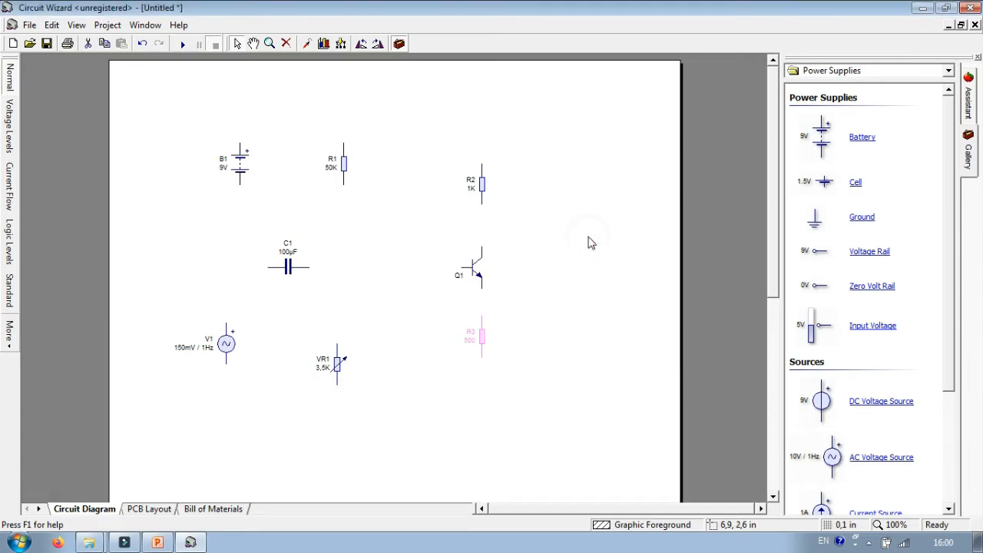
Set the voltage of battery B1 to 12 V
{"action": "double_click", "coordinate": [241, 173]}
{"action": "type", "text": "1"}
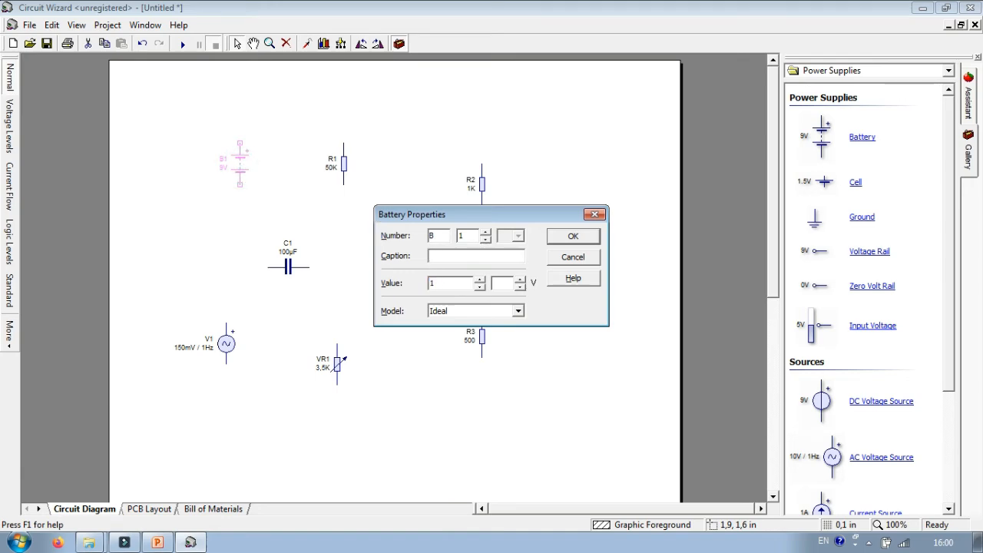
{"action": "type", "text": "2"}
{"action": "left_click", "coordinate": [585, 235]}
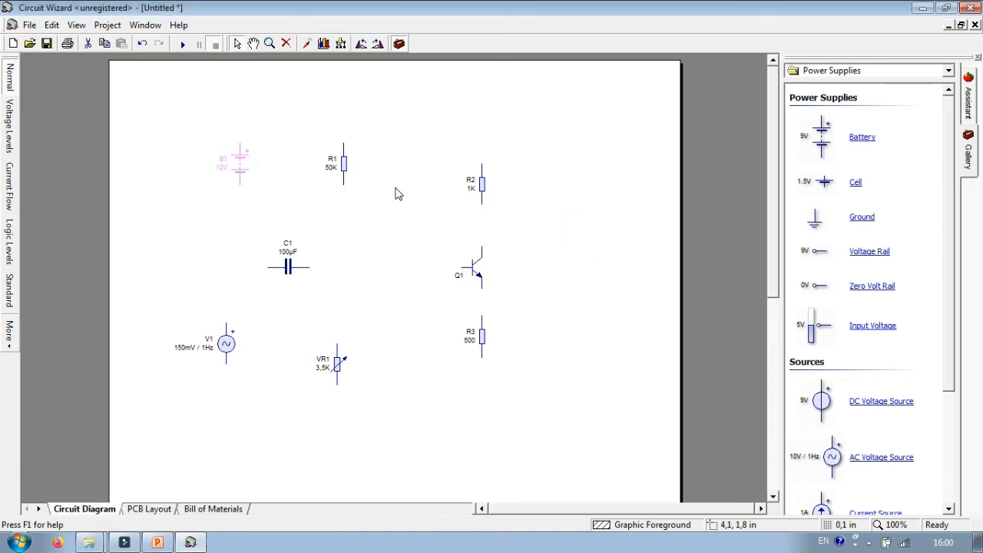
Move R1 and B1 down level with R2 and wire B1's positive terminal to the upper ends of R1 and R2
{"action": "left_click_drag", "start_coordinate": [343, 165], "coordinate": [347, 193]}
{"action": "mouse_move", "coordinate": [238, 166]}
{"action": "left_mouse_down"}
{"action": "mouse_move", "coordinate": [238, 190]}
{"action": "mouse_move", "coordinate": [307, 162]}
{"action": "mouse_move", "coordinate": [485, 155]}
{"action": "mouse_move", "coordinate": [482, 164]}
{"action": "left_mouse_up"}
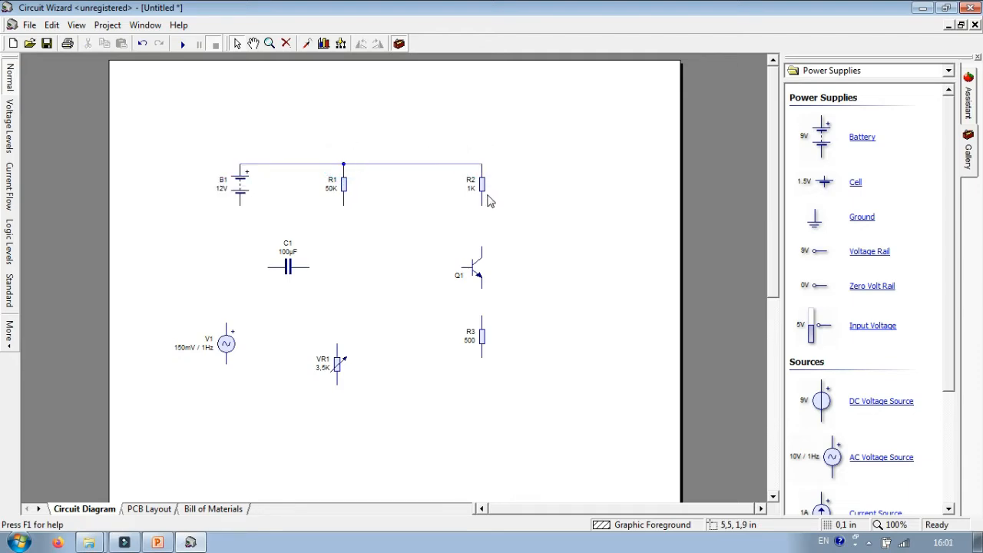
Wire R2's lower end to Q1's collector and Q1's emitter to R3, deleting the stray wire beside R3
{"action": "left_click_drag", "start_coordinate": [482, 205], "coordinate": [482, 246]}
{"action": "mouse_move", "coordinate": [482, 289]}
{"action": "left_mouse_down"}
{"action": "mouse_move", "coordinate": [481, 317]}
{"action": "mouse_move", "coordinate": [461, 267]}
{"action": "mouse_move", "coordinate": [482, 315]}
{"action": "mouse_move", "coordinate": [455, 284]}
{"action": "mouse_move", "coordinate": [488, 318]}
{"action": "mouse_move", "coordinate": [477, 314]}
{"action": "mouse_move", "coordinate": [464, 271]}
{"action": "mouse_move", "coordinate": [466, 299]}
{"action": "left_mouse_up"}
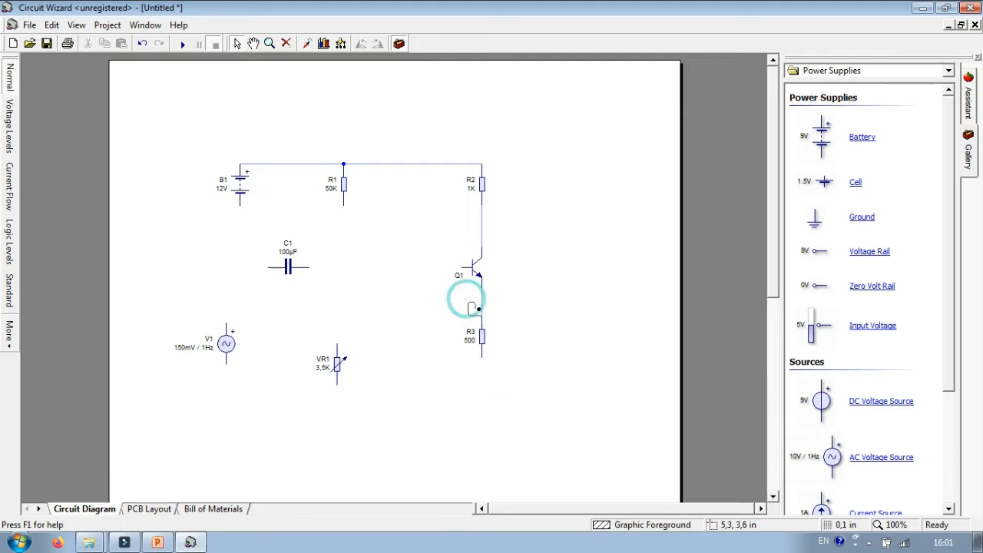
{"action": "left_click", "coordinate": [488, 320]}
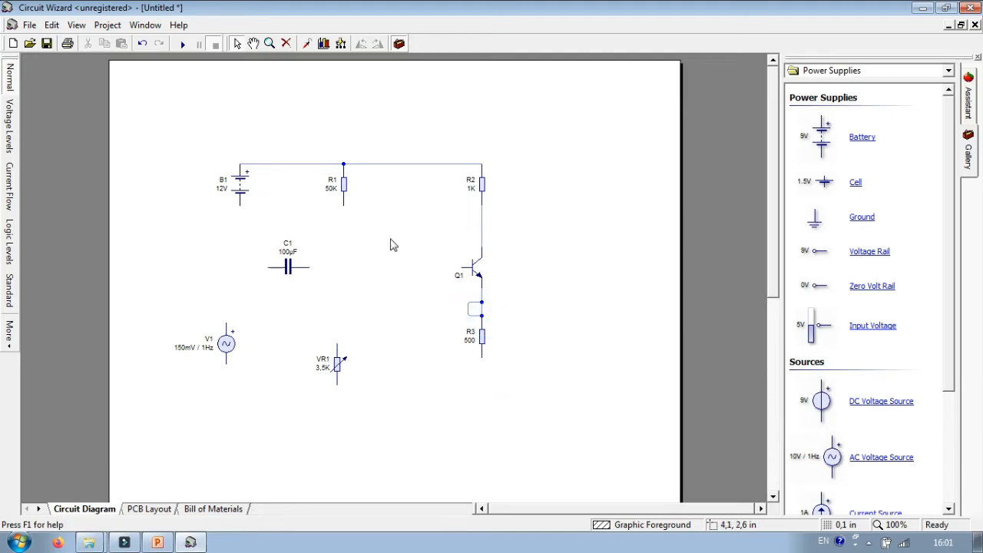
{"action": "right_click", "coordinate": [468, 313]}
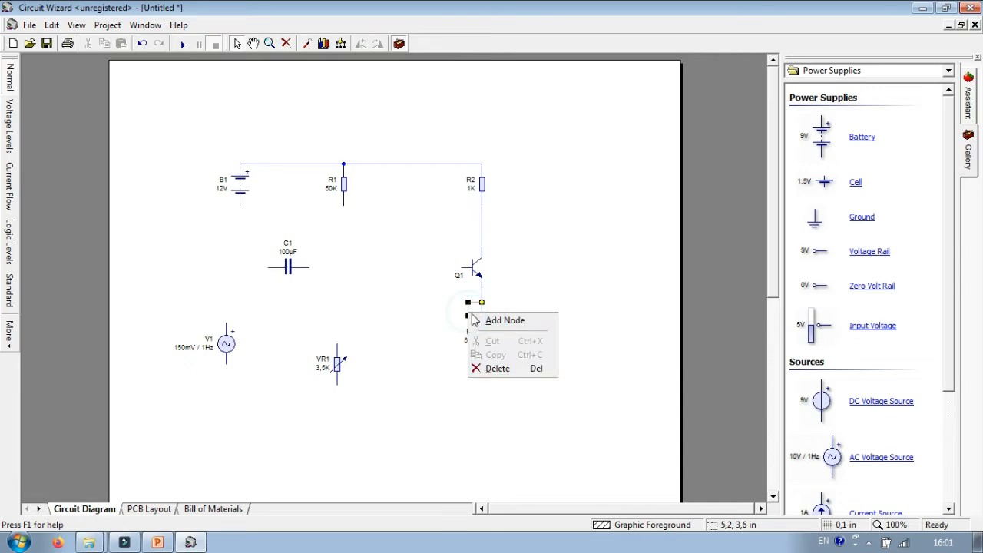
{"action": "left_click", "coordinate": [495, 370]}
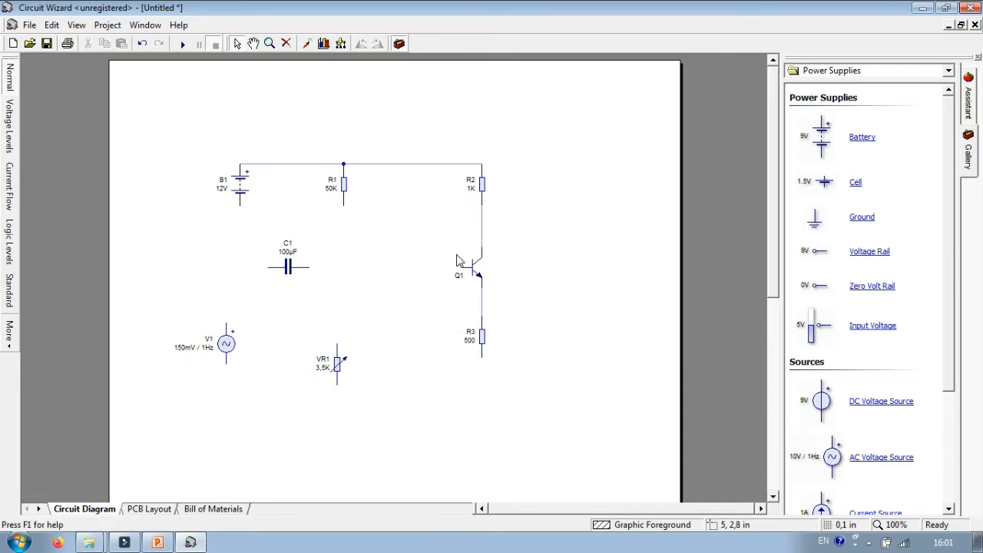
Wire Q1's base to C1 and join both R1 and VR1, aligned directly beneath R1, to that wire
{"action": "left_click_drag", "start_coordinate": [435, 265], "coordinate": [309, 265]}
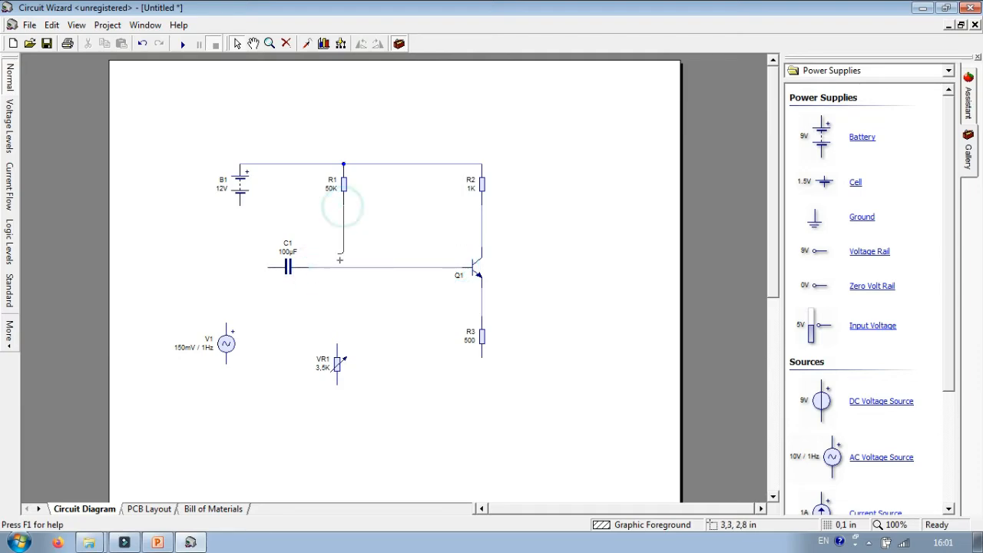
{"action": "left_click_drag", "start_coordinate": [343, 206], "coordinate": [343, 268]}
{"action": "left_click", "coordinate": [344, 267]}
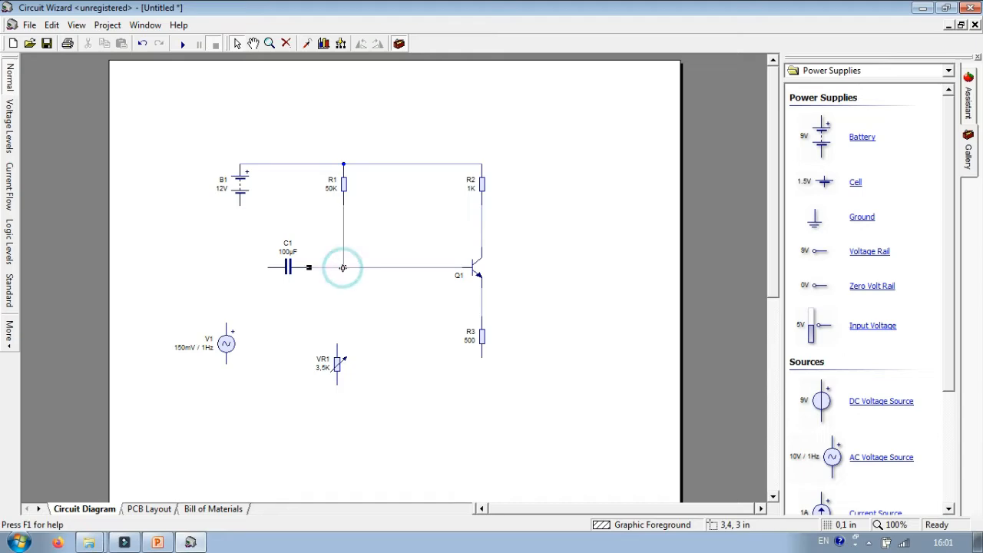
{"action": "left_click", "coordinate": [344, 267]}
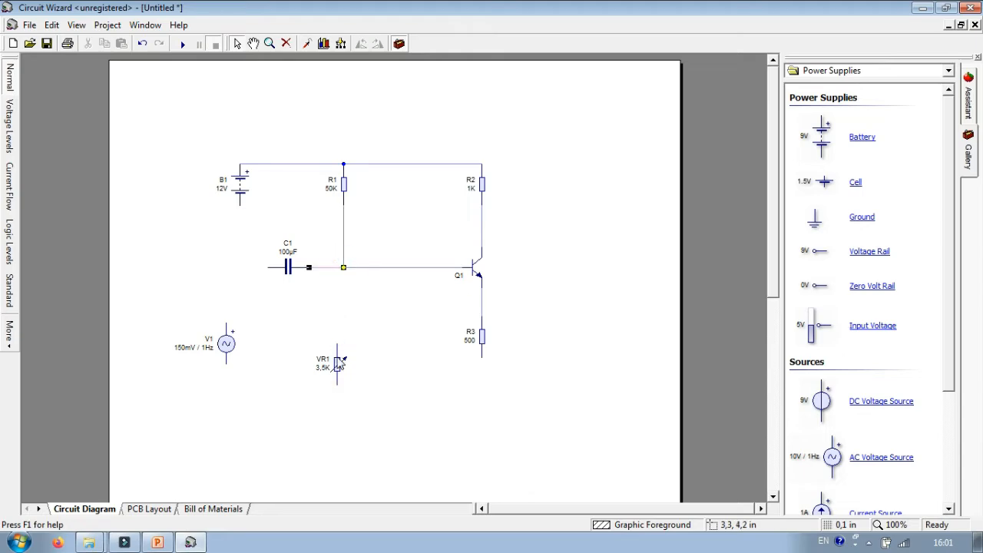
{"action": "left_click", "coordinate": [346, 372]}
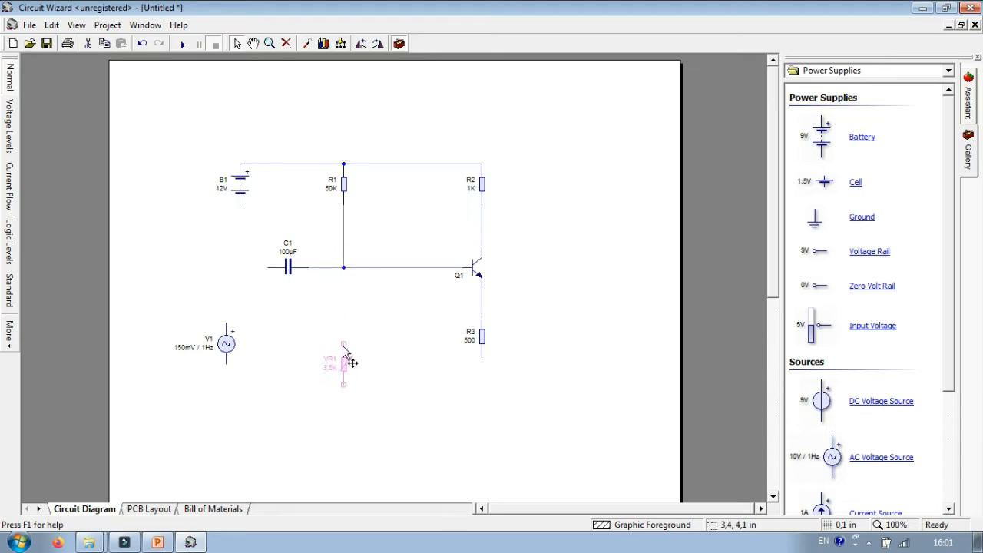
{"action": "left_click_drag", "start_coordinate": [343, 343], "coordinate": [344, 267]}
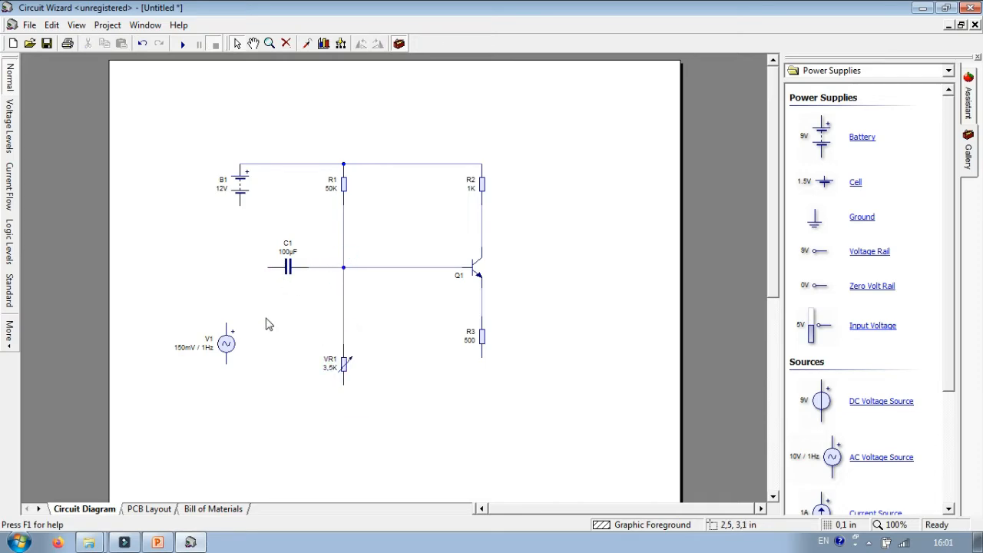
Wire V1's positive terminal to the free end of C1 and B1's negative terminal to VR1's lower end
{"action": "mouse_move", "coordinate": [227, 324]}
{"action": "left_mouse_down"}
{"action": "mouse_move", "coordinate": [246, 261]}
{"action": "mouse_move", "coordinate": [267, 269]}
{"action": "left_mouse_up"}
{"action": "mouse_move", "coordinate": [226, 323]}
{"action": "left_mouse_down"}
{"action": "mouse_move", "coordinate": [257, 261]}
{"action": "mouse_move", "coordinate": [266, 267]}
{"action": "mouse_move", "coordinate": [239, 206]}
{"action": "mouse_move", "coordinate": [274, 266]}
{"action": "left_mouse_up"}
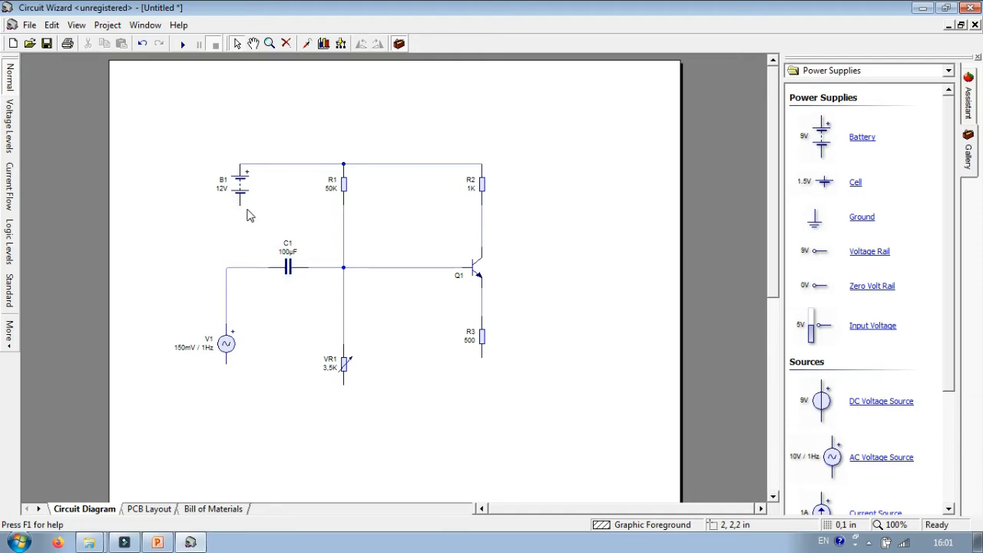
{"action": "left_click_drag", "start_coordinate": [240, 203], "coordinate": [343, 383]}
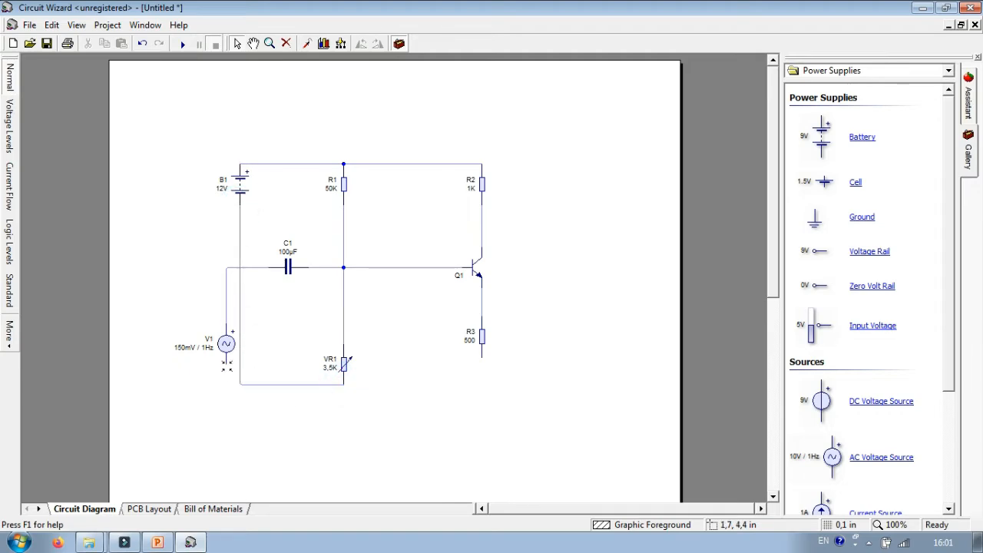
Connect V1's negative terminal to the common line at B1 and VR1, and extend that line to R3's lower end
{"action": "left_click_drag", "start_coordinate": [226, 364], "coordinate": [230, 377]}
{"action": "left_click", "coordinate": [239, 384]}
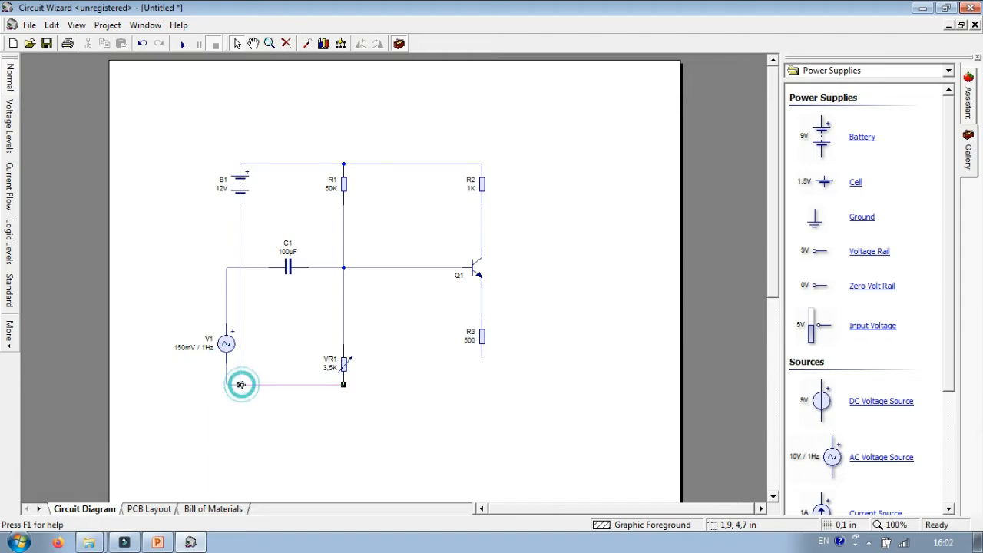
{"action": "left_click", "coordinate": [345, 384]}
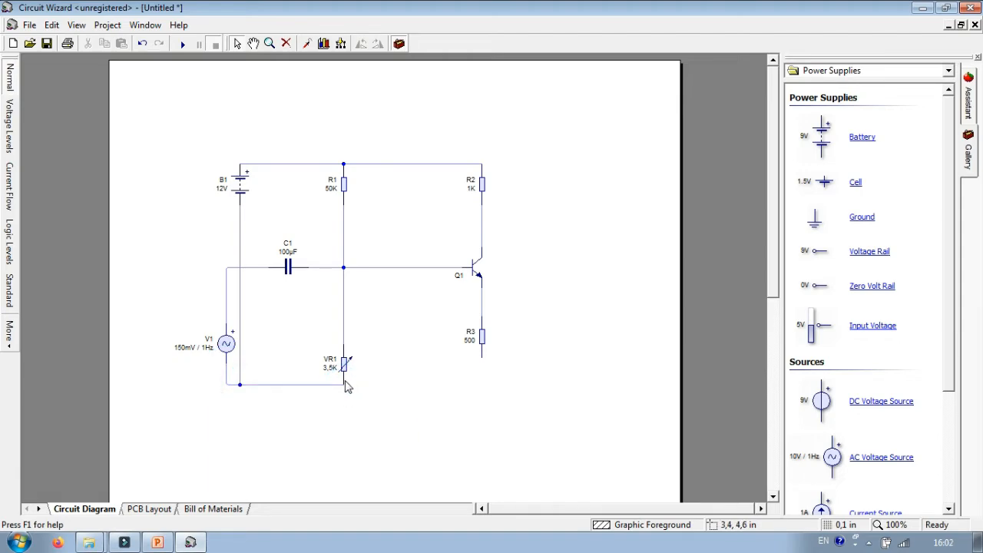
{"action": "left_click", "coordinate": [346, 386]}
{"action": "left_click", "coordinate": [483, 383]}
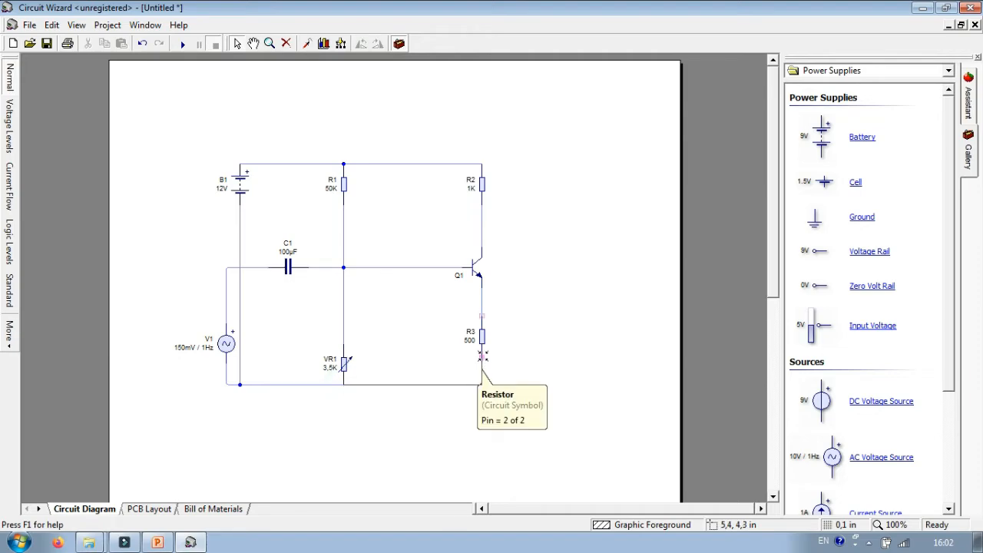
{"action": "left_click", "coordinate": [482, 355]}
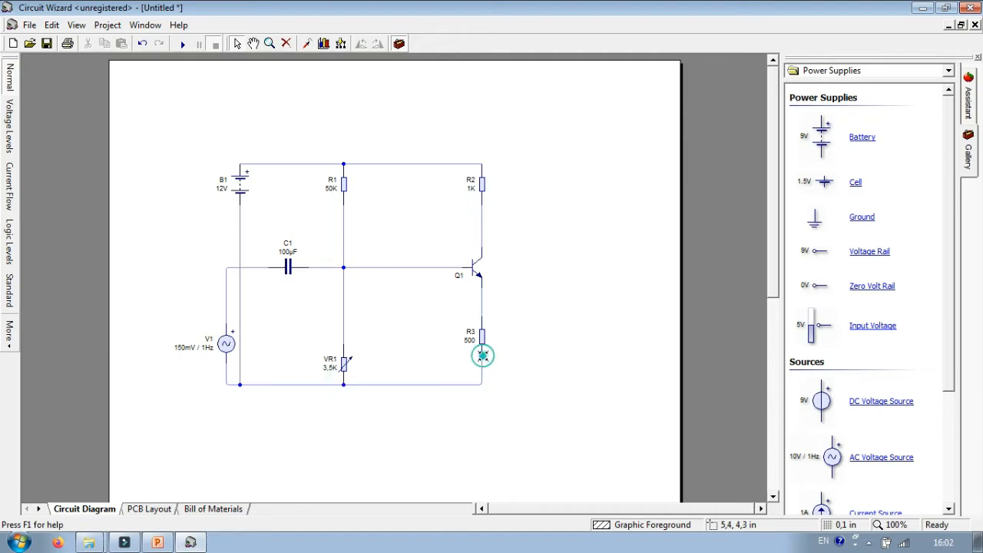
{"action": "left_click", "coordinate": [535, 327]}
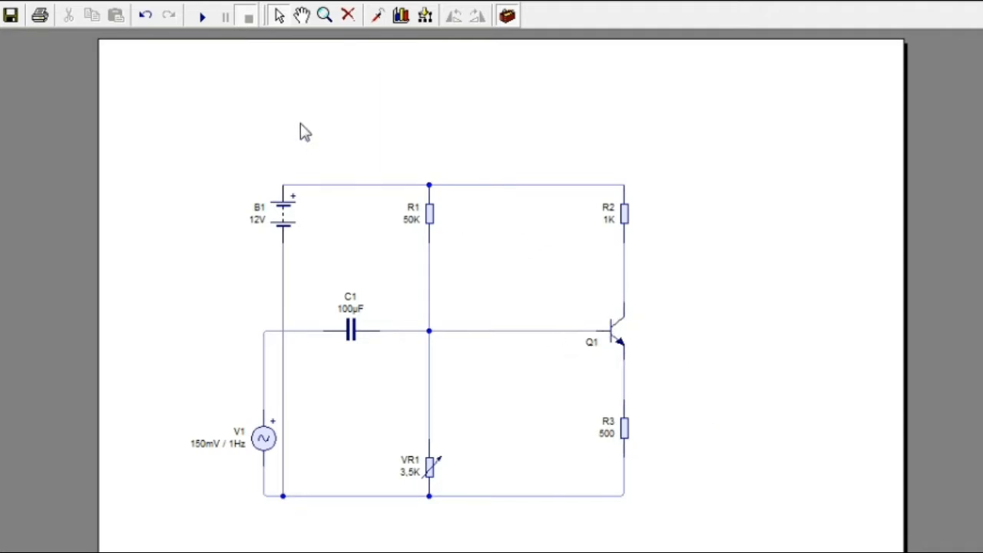
Simulate the circuit in the Logic Levels view to examine the levels around Q1 and R1, ending in the Normal view with the simulation stopped
{"action": "left_click", "coordinate": [203, 21]}
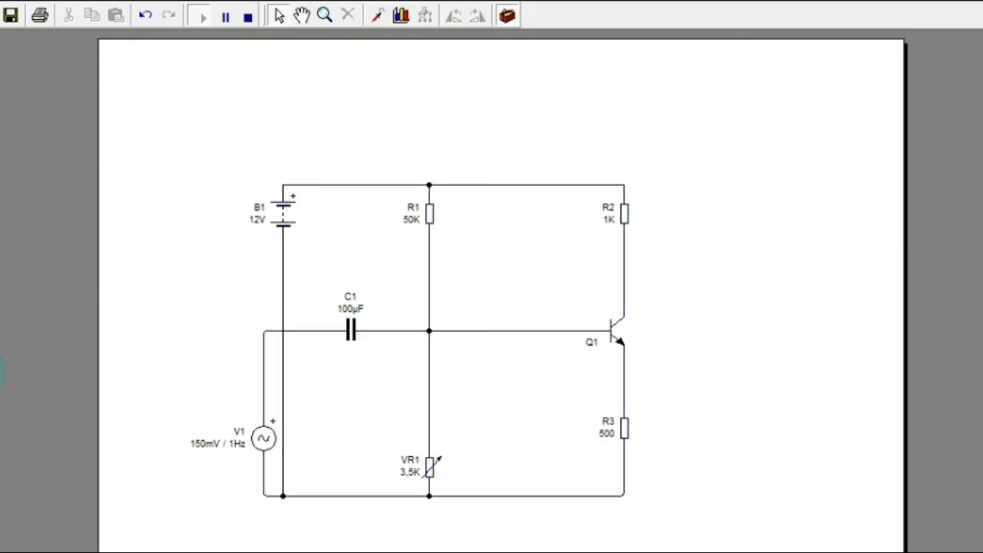
{"action": "left_click", "coordinate": [2, 342]}
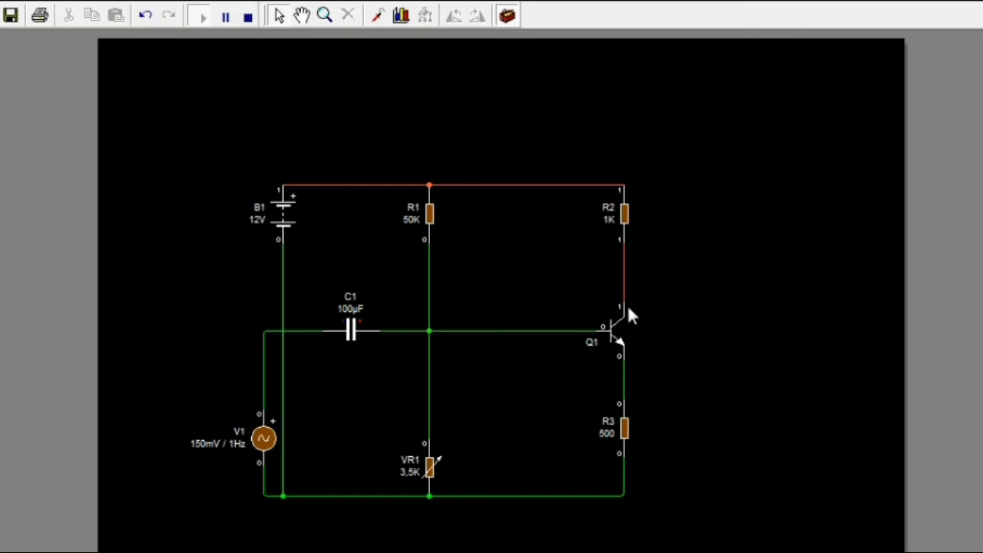
{"action": "mouse_move", "coordinate": [600, 328]}
{"action": "mouse_move", "coordinate": [433, 223]}
{"action": "left_click", "coordinate": [247, 17]}
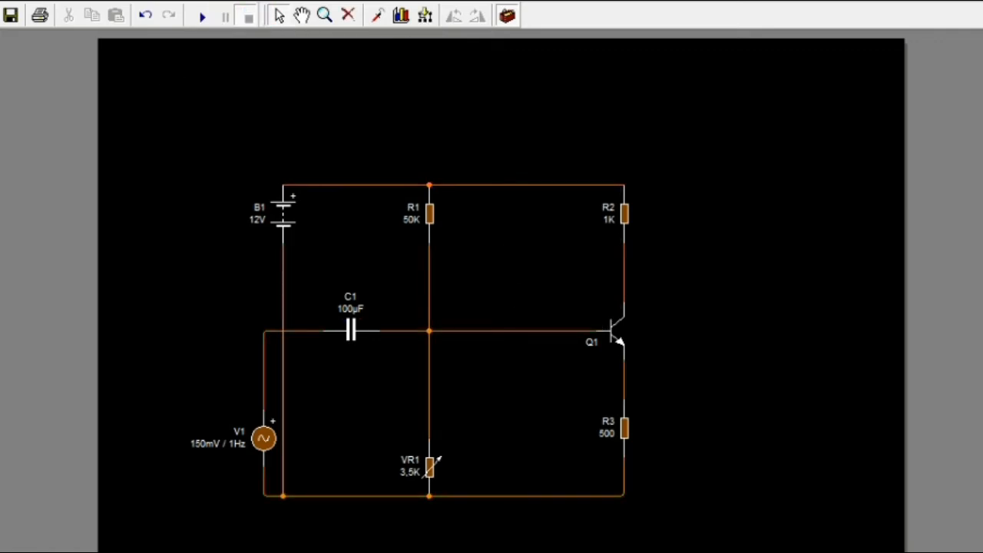
{"action": "left_click", "coordinate": [1, 76]}
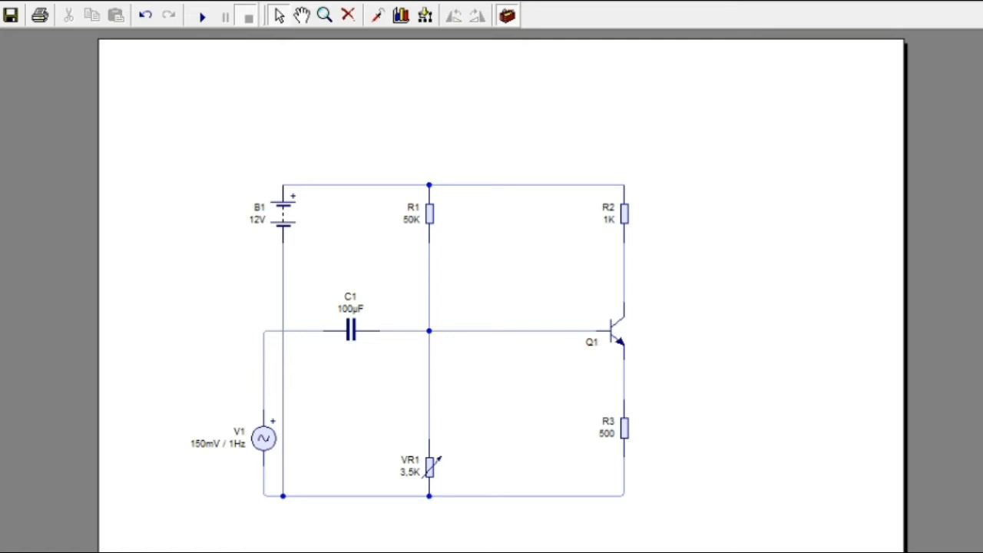
Place a voltmeter between VR1 and R3, wiring its positive pin to Q1's base line and its negative pin below R3
{"action": "left_click_drag", "start_coordinate": [932, 246], "coordinate": [522, 384]}
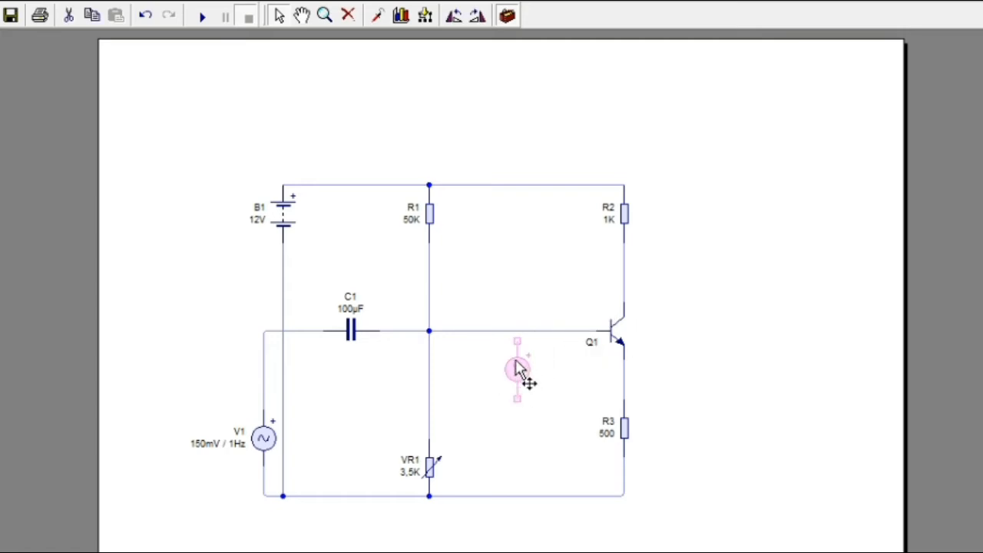
{"action": "left_click_drag", "start_coordinate": [517, 340], "coordinate": [517, 331]}
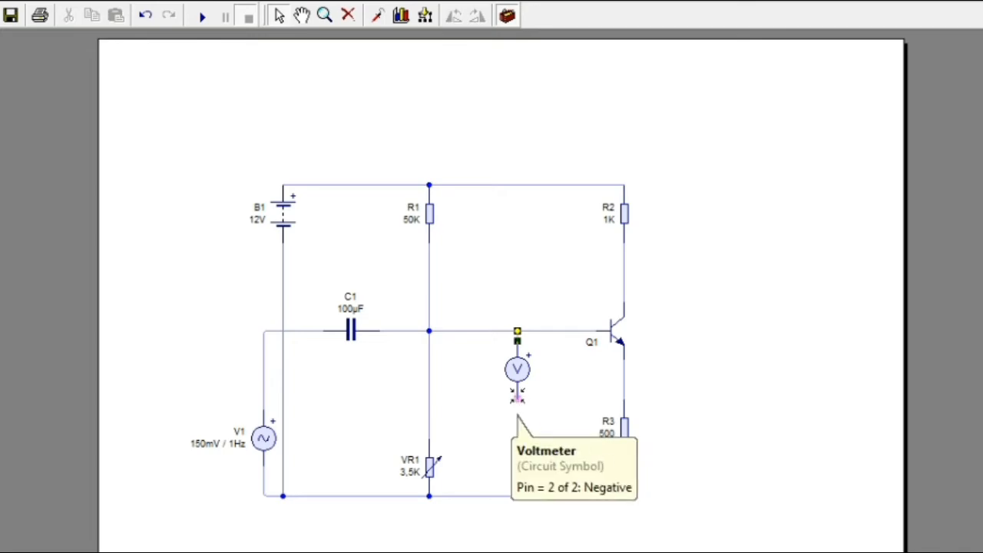
{"action": "left_click_drag", "start_coordinate": [517, 388], "coordinate": [625, 468]}
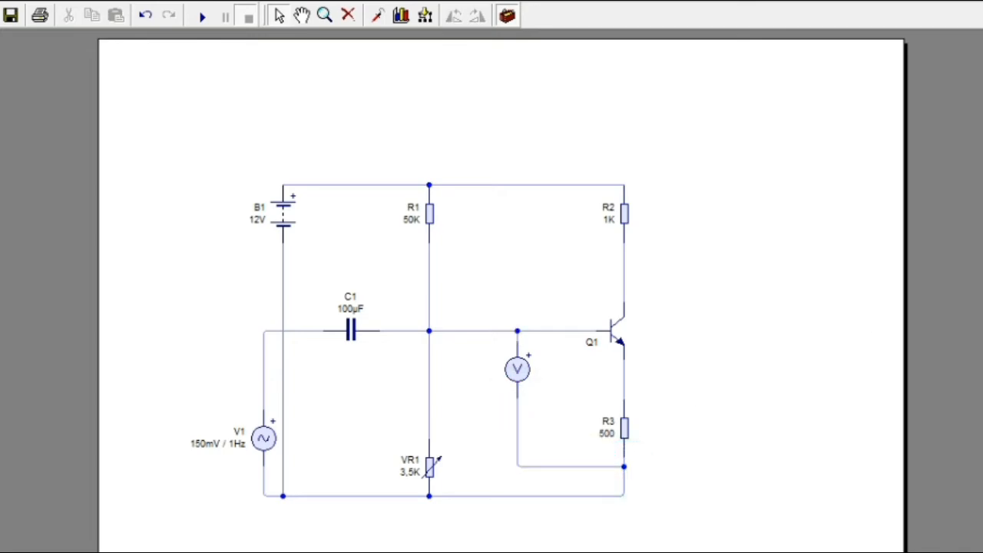
Place a second voltmeter beyond R3, wiring its negative pin to the common line and its positive pin to Q1's collector wire
{"action": "left_click_drag", "start_coordinate": [982, 308], "coordinate": [693, 390]}
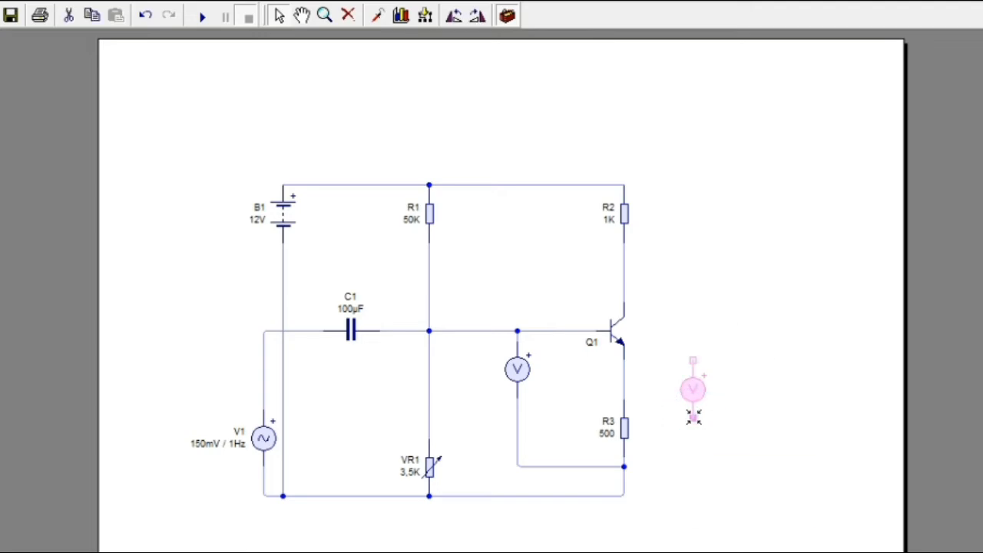
{"action": "mouse_move", "coordinate": [694, 416]}
{"action": "left_mouse_down"}
{"action": "mouse_move", "coordinate": [693, 450]}
{"action": "mouse_move", "coordinate": [656, 444]}
{"action": "mouse_move", "coordinate": [650, 456]}
{"action": "mouse_move", "coordinate": [674, 489]}
{"action": "mouse_move", "coordinate": [637, 502]}
{"action": "mouse_move", "coordinate": [624, 495]}
{"action": "left_mouse_up"}
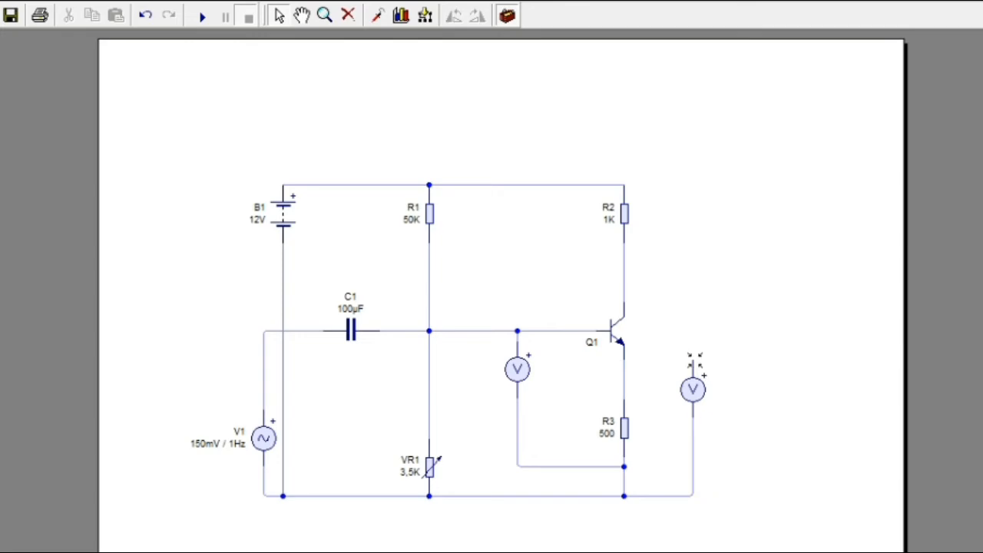
{"action": "mouse_move", "coordinate": [694, 360]}
{"action": "left_mouse_down"}
{"action": "mouse_move", "coordinate": [671, 259]}
{"action": "mouse_move", "coordinate": [624, 262]}
{"action": "left_mouse_up"}
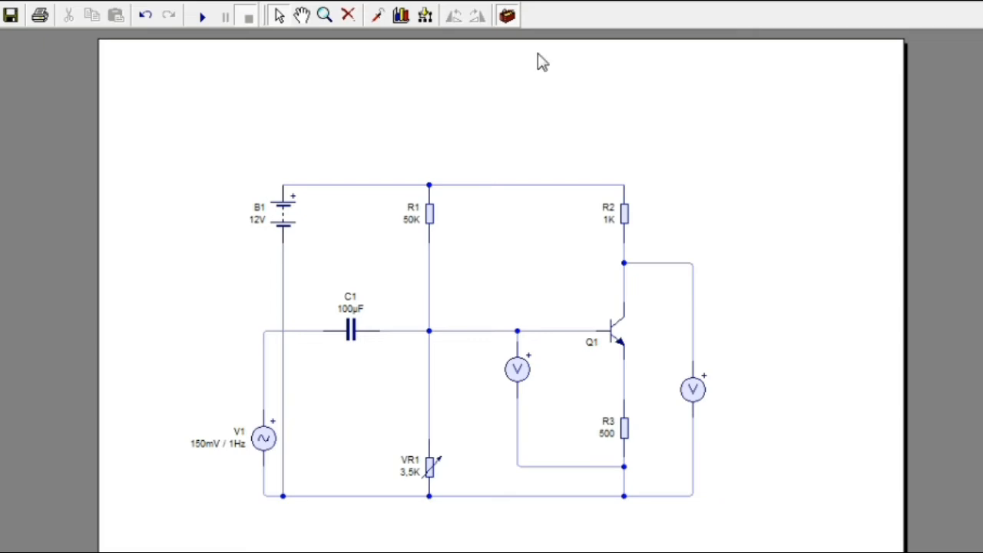
Run the simulation in the Logic Levels view and pause it to read both voltmeters at Q1's base and collector
{"action": "left_click", "coordinate": [202, 18]}
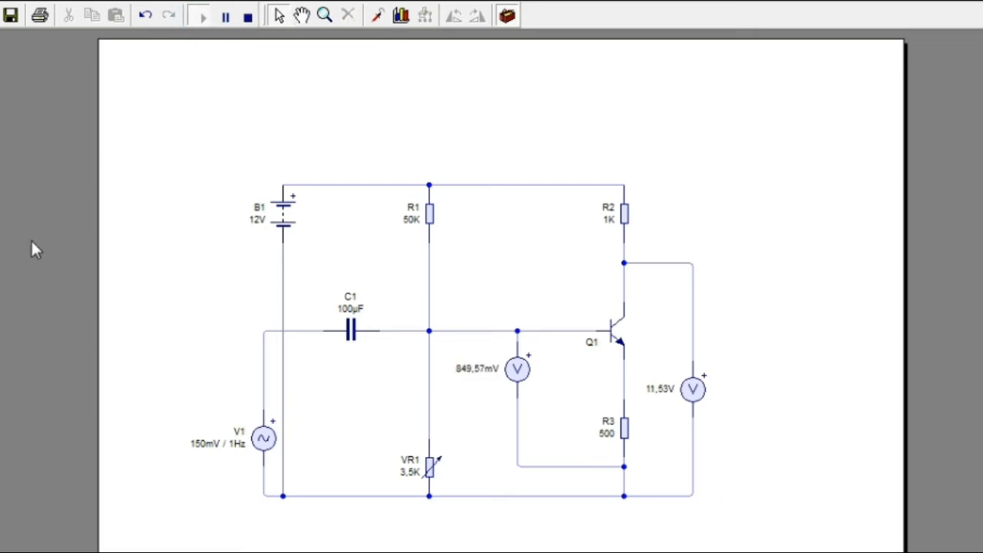
{"action": "left_click", "coordinate": [0, 331]}
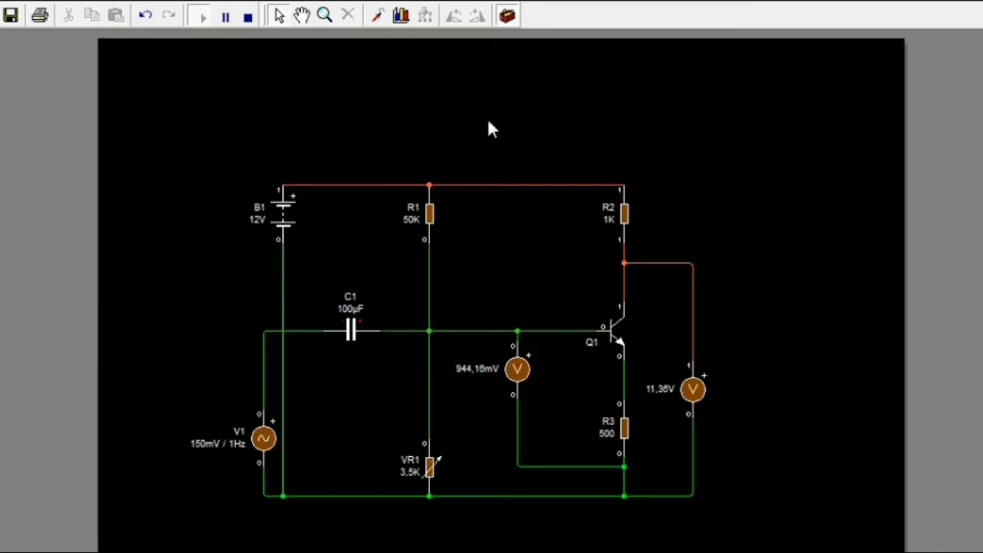
{"action": "left_click", "coordinate": [226, 18]}
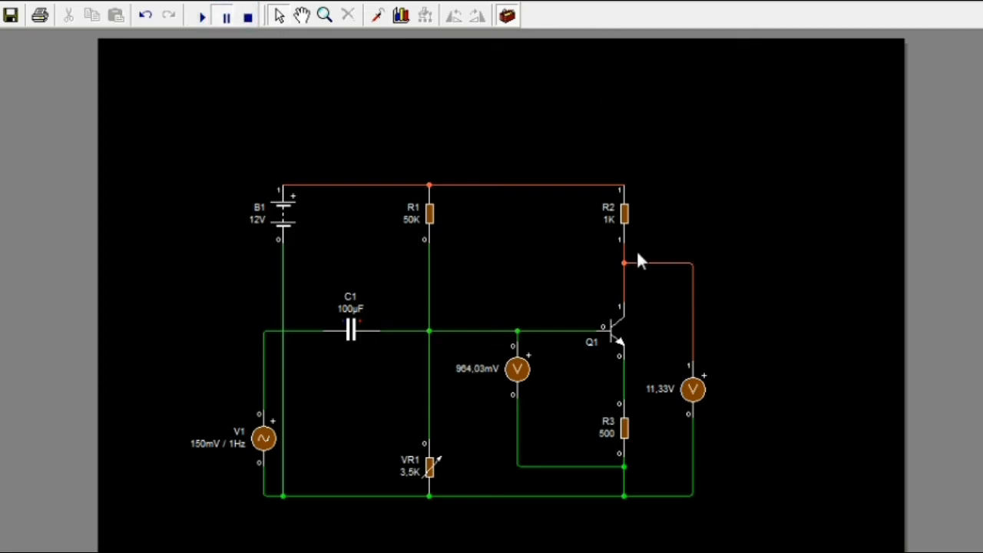
{"action": "mouse_move", "coordinate": [625, 263]}
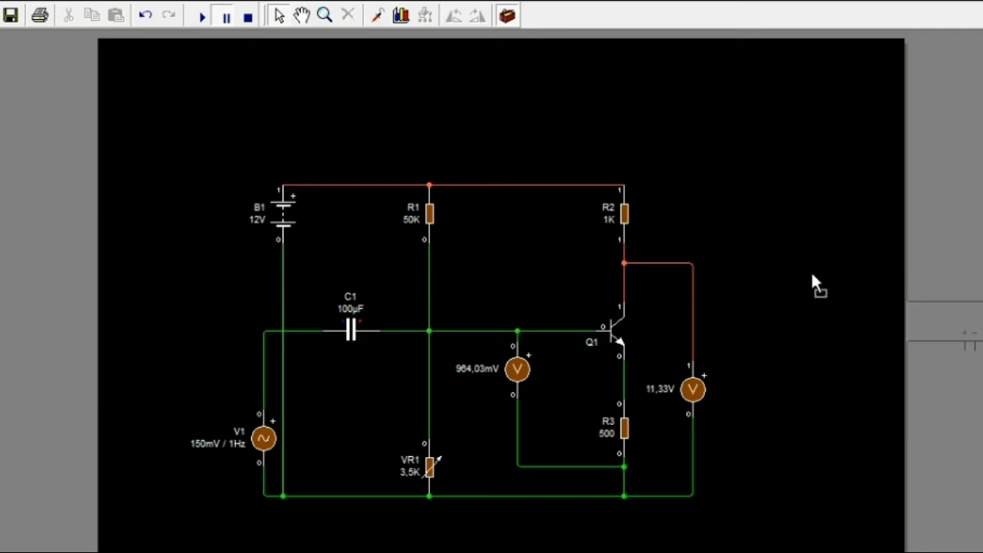
Stop the simulation and place a two-channel oscilloscope above R2, positioned so its terminals hang between R2 and the collector voltmeter
{"action": "left_click", "coordinate": [649, 94]}
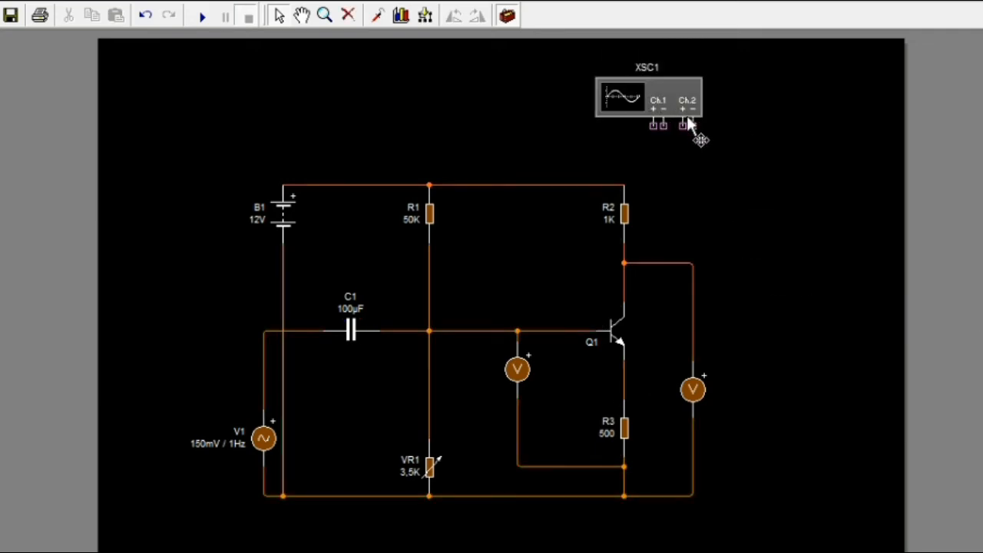
{"action": "left_click_drag", "start_coordinate": [684, 112], "coordinate": [703, 113]}
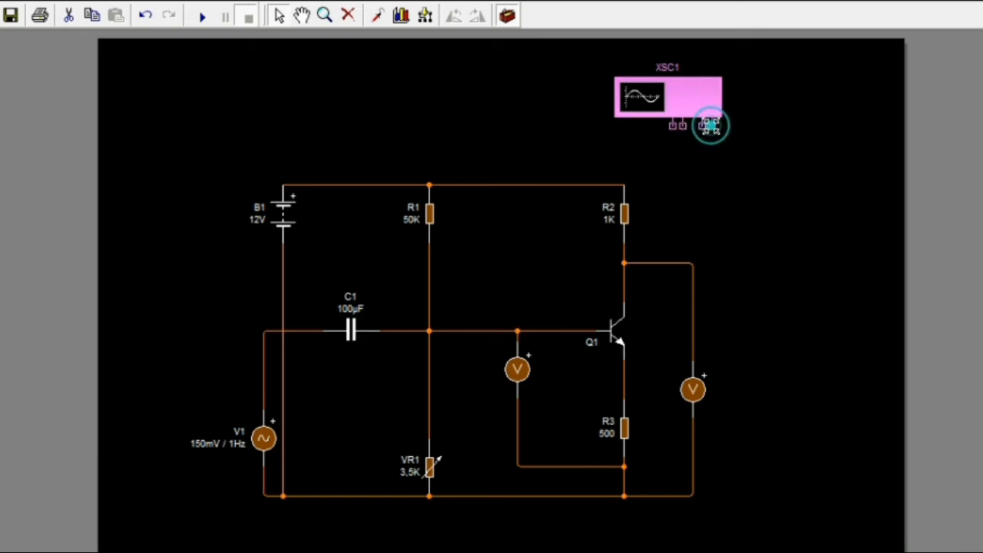
{"action": "left_click", "coordinate": [712, 124]}
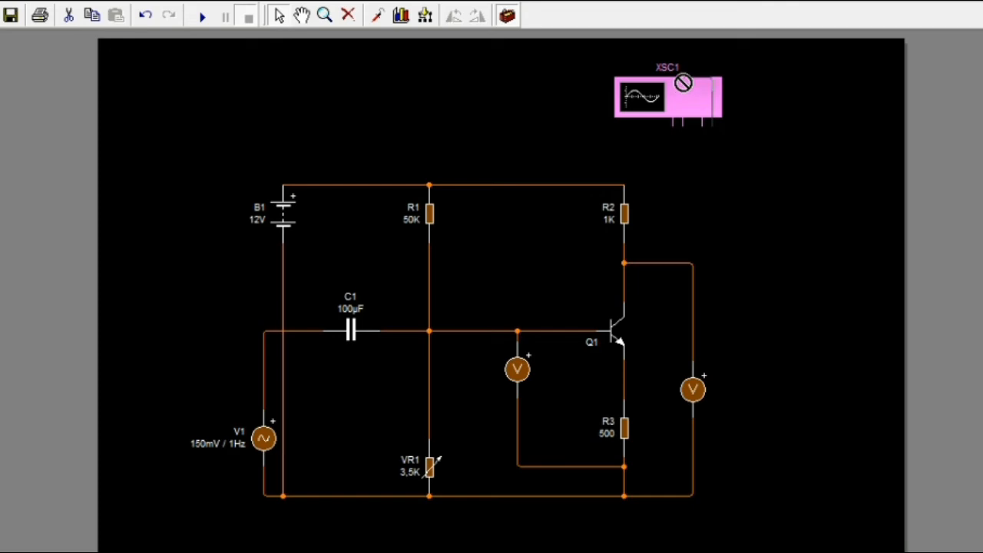
{"action": "left_click", "coordinate": [712, 134]}
{"action": "left_click", "coordinate": [698, 93]}
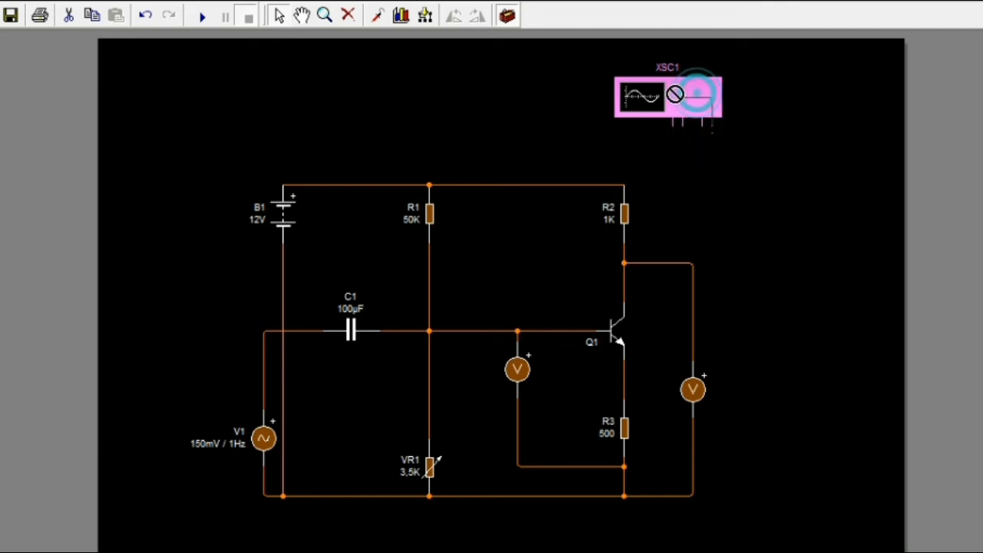
{"action": "left_click_drag", "start_coordinate": [701, 100], "coordinate": [652, 91]}
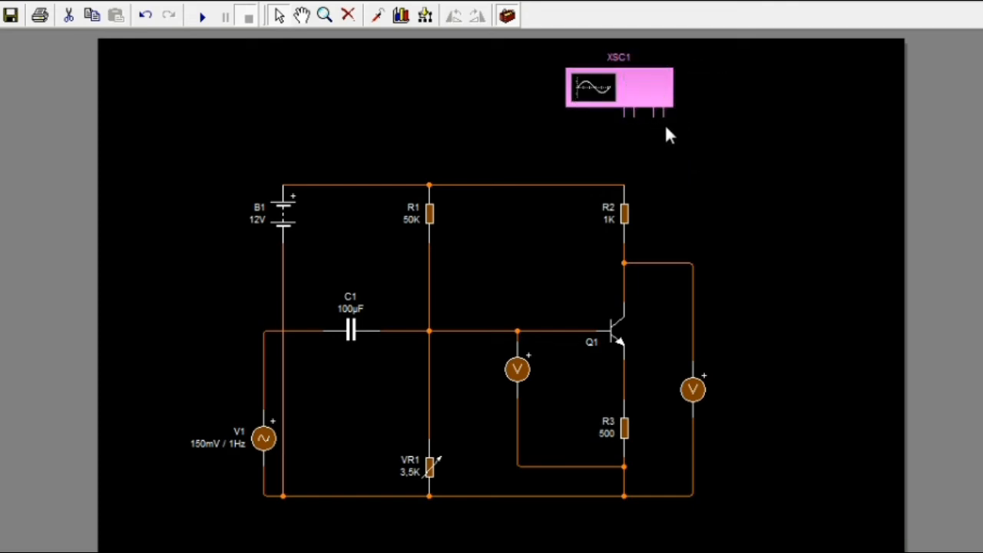
Wire the oscilloscope's Ch.2 negative terminal to the bottom common line and its Ch.2 positive terminal to Q1's collector wire
{"action": "left_click", "coordinate": [664, 114]}
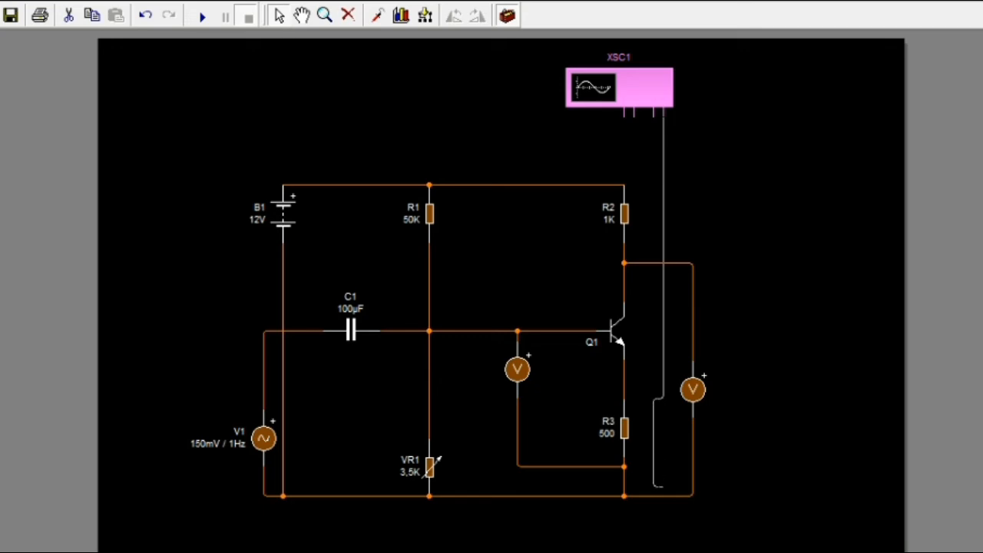
{"action": "left_click", "coordinate": [659, 494]}
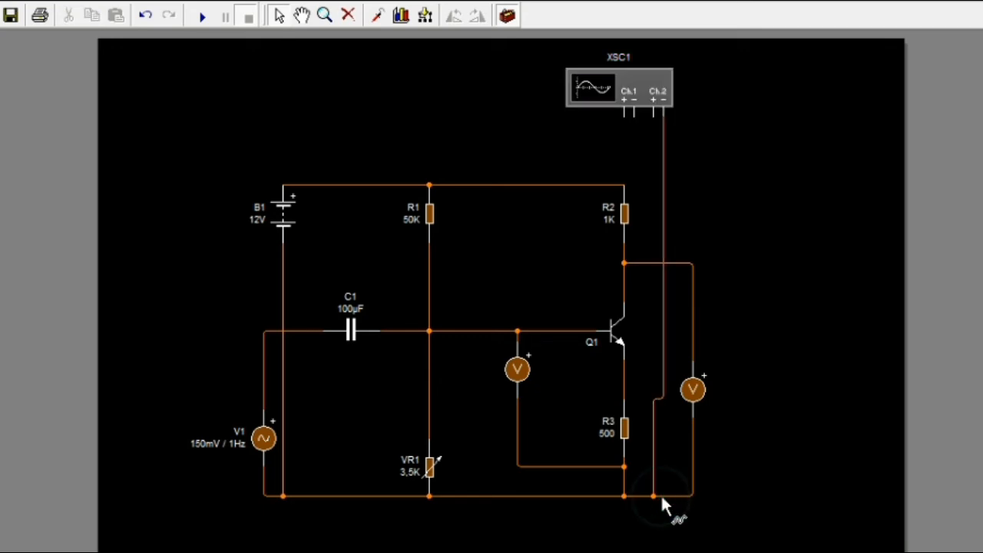
{"action": "left_click", "coordinate": [653, 114]}
{"action": "left_click", "coordinate": [653, 263]}
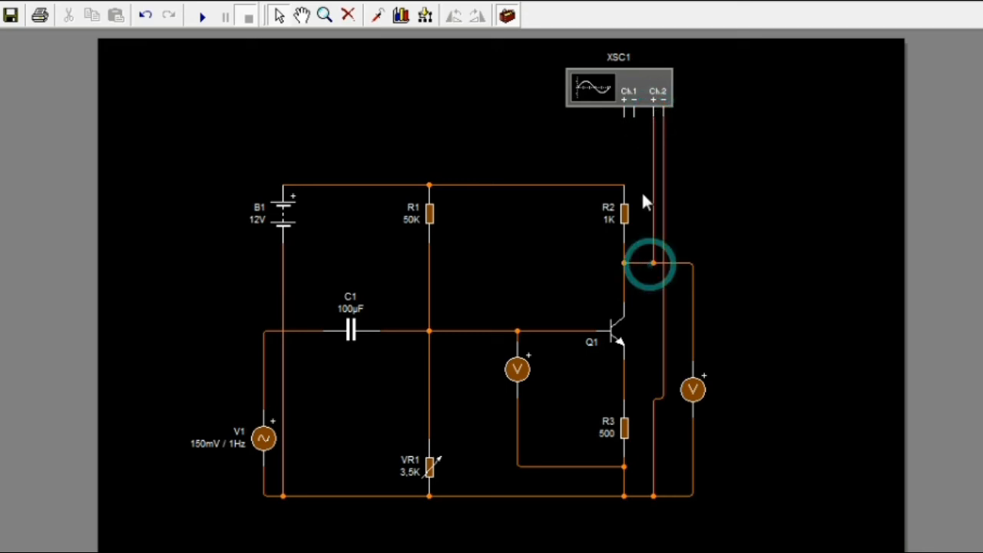
Wire the oscilloscope's Ch.1 negative terminal to the Ch.2 negative wire and its Ch.1 positive terminal to Q1's base line
{"action": "left_click", "coordinate": [631, 113]}
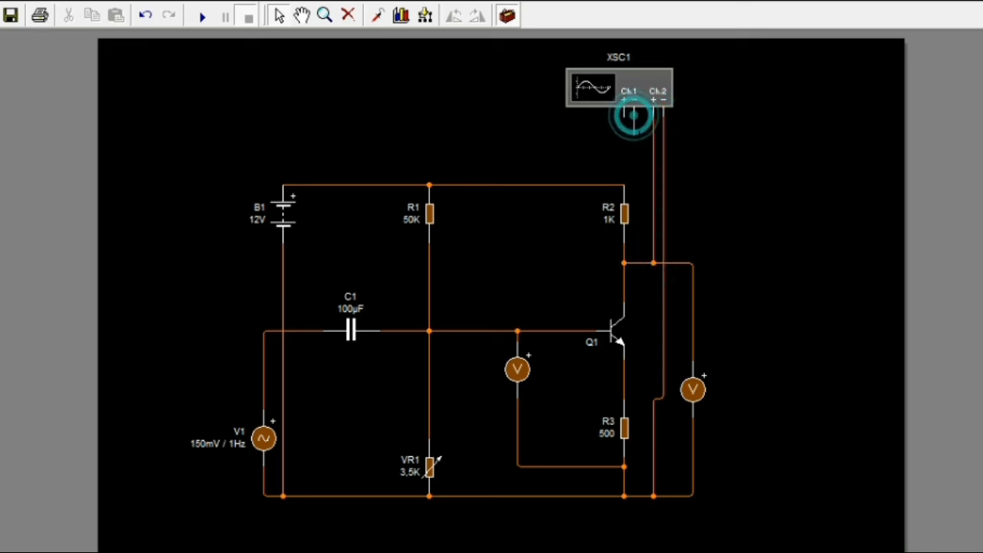
{"action": "left_click", "coordinate": [664, 155]}
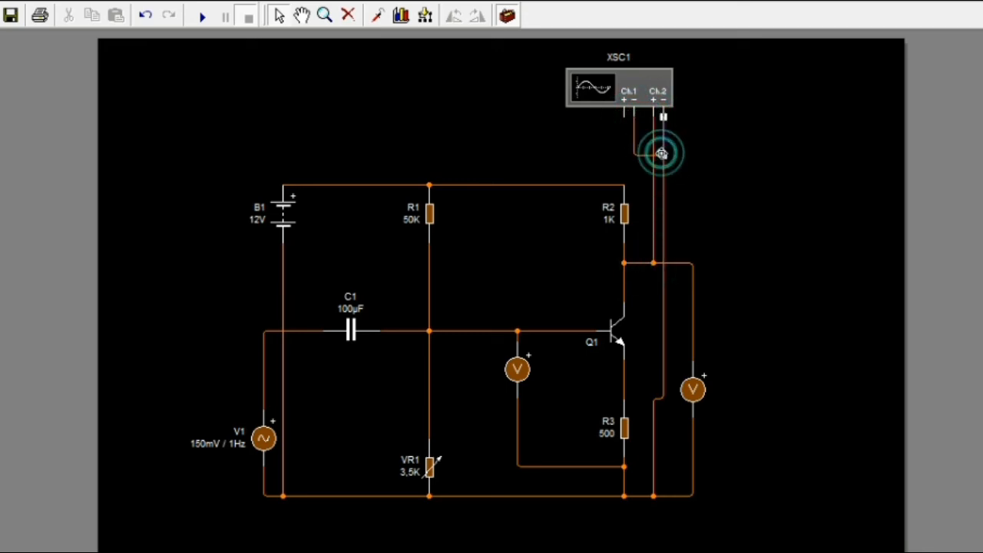
{"action": "left_click", "coordinate": [623, 116]}
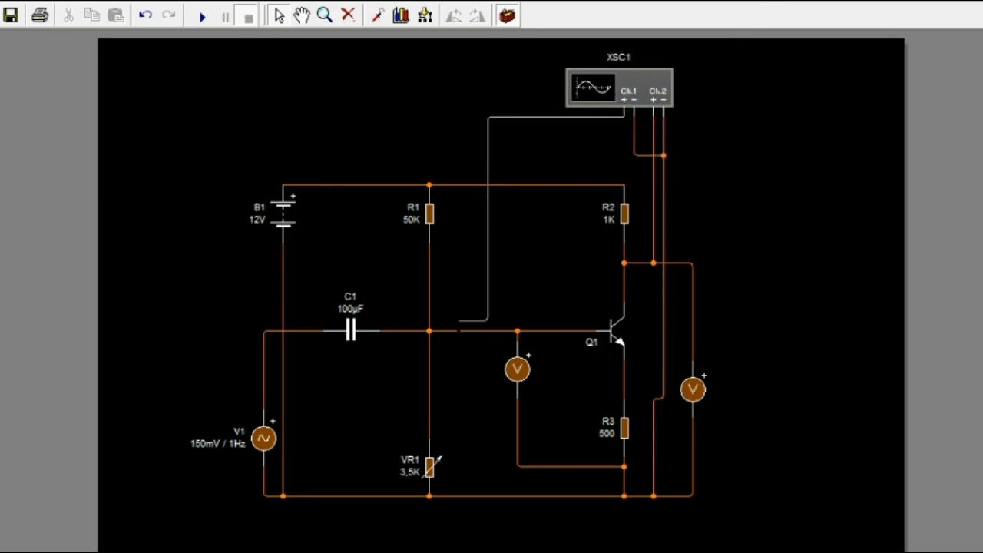
{"action": "left_click", "coordinate": [487, 331]}
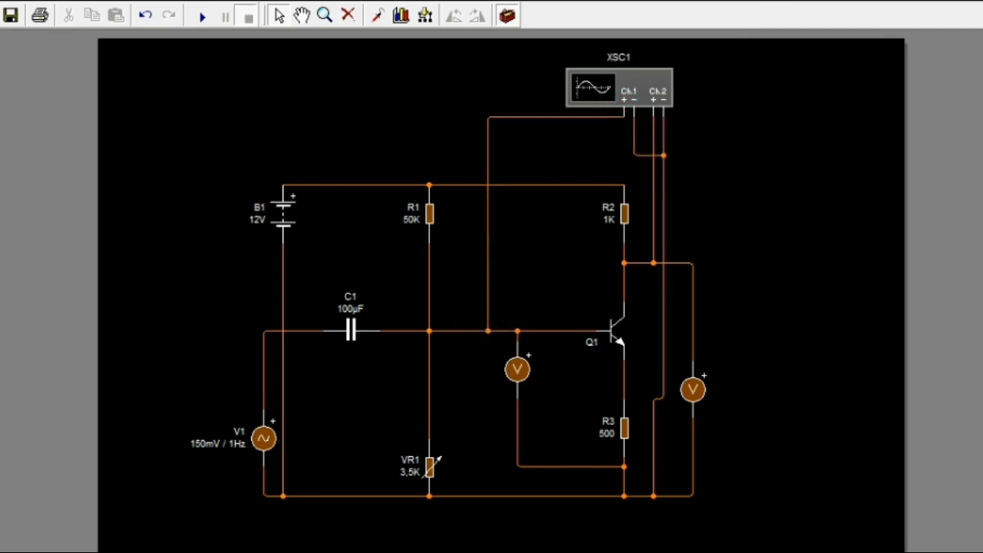
Run the simulation with the oscilloscope connected to observe the voltmeters at Q1's base and collector, and stop it
{"action": "left_click", "coordinate": [205, 16]}
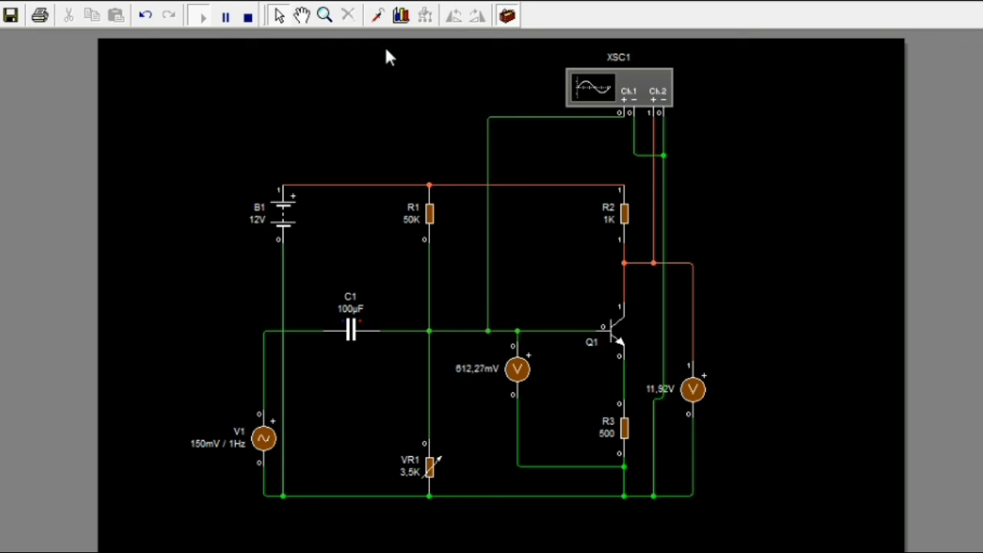
{"action": "left_click", "coordinate": [249, 19]}
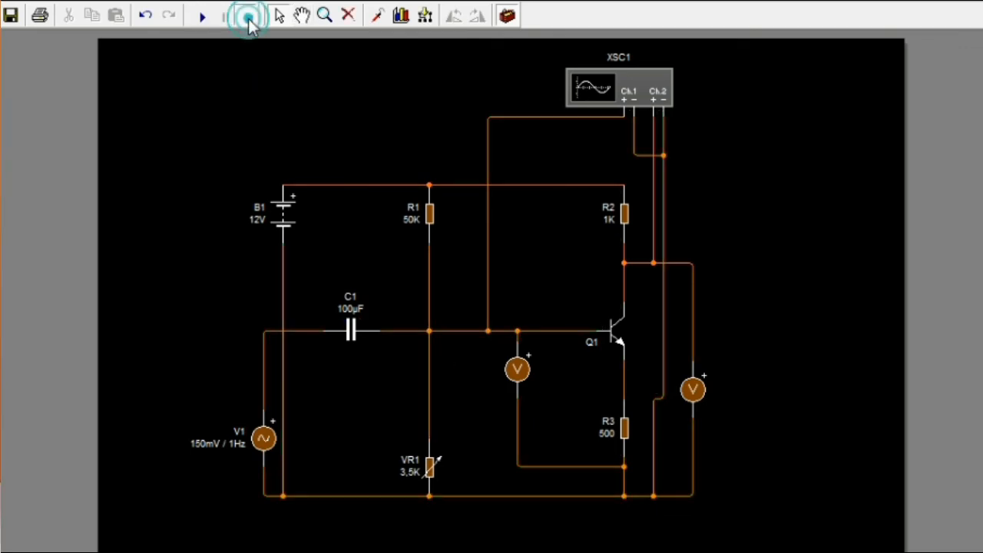